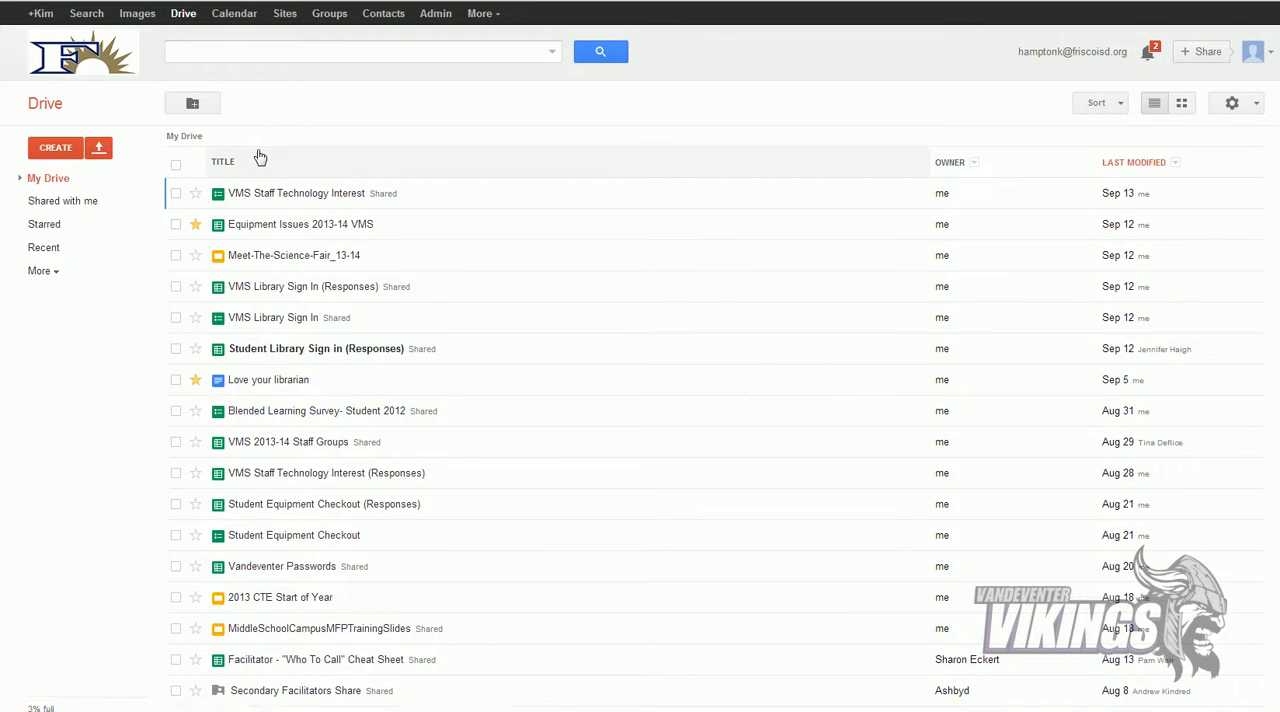
# Step: Switch to Google Calendar and start a new calendar named VMS Art
pyautogui.click(232, 16)
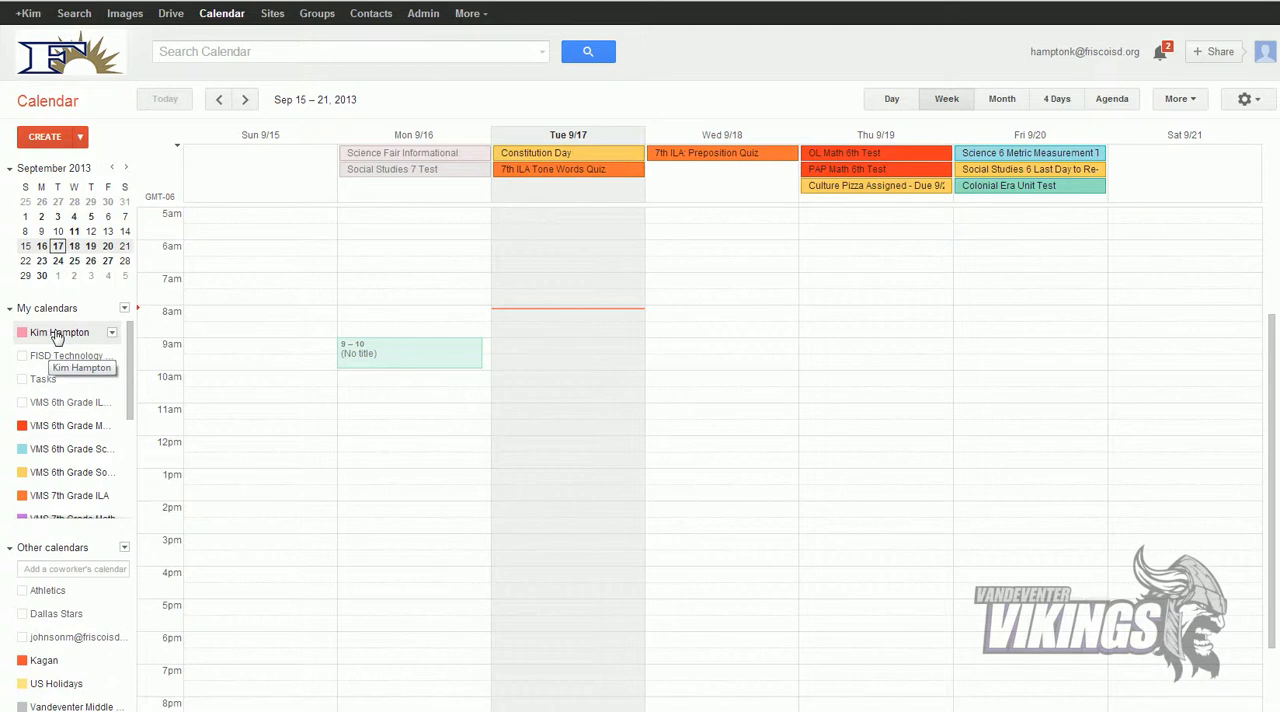
pyautogui.click(124, 308)
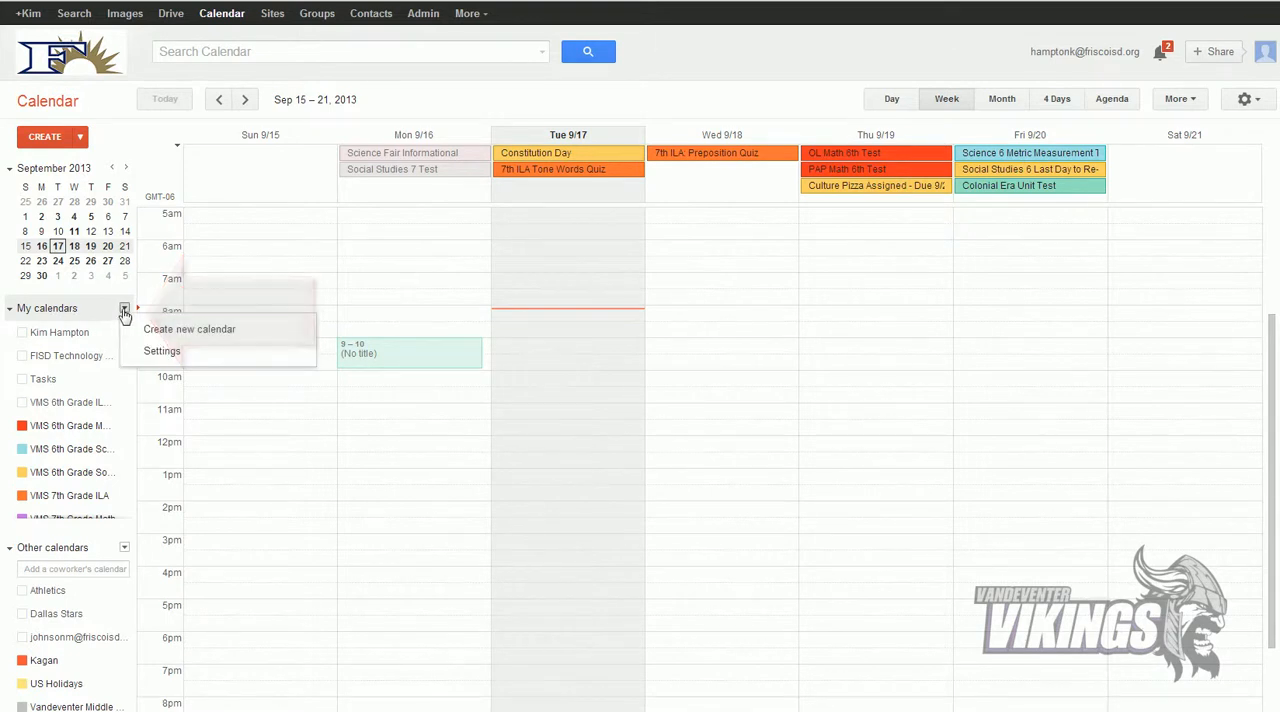
pyautogui.click(205, 326)
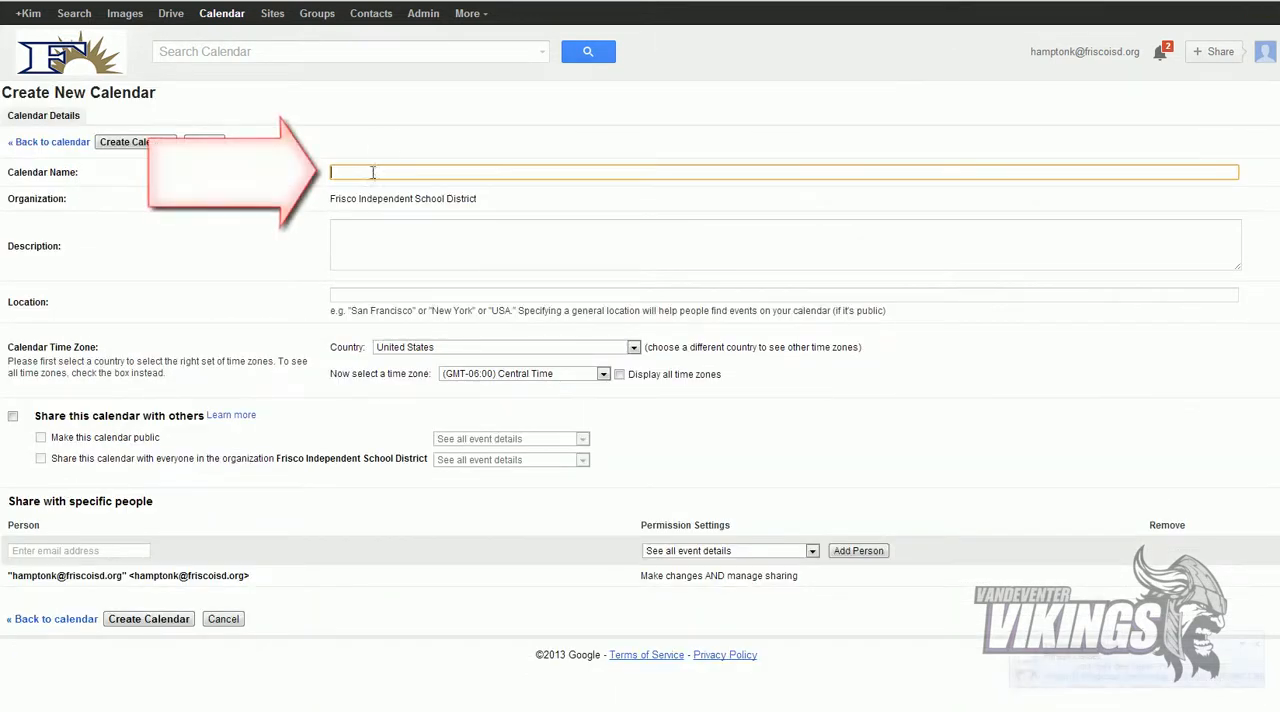
pyautogui.write('VMS Art')
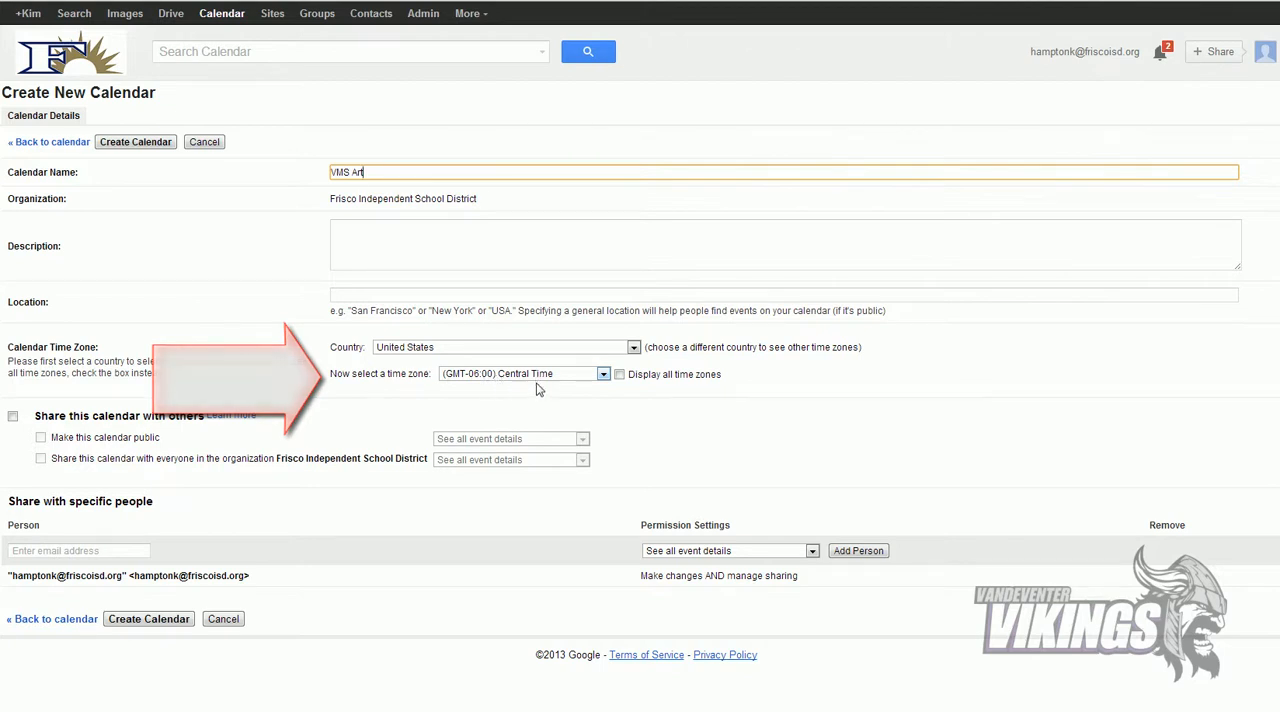
# Step: Share the VMS Art calendar with others by making it public and adding a coworker by e-mail
pyautogui.click(13, 418)
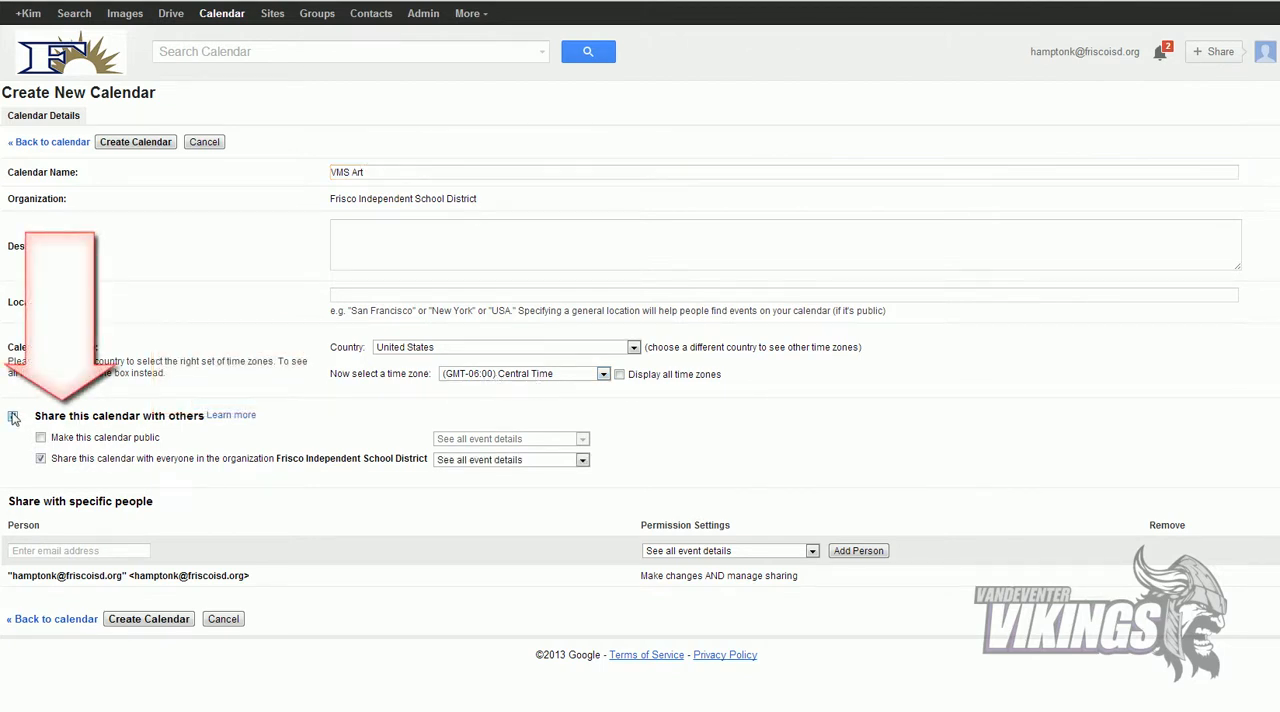
pyautogui.click(41, 438)
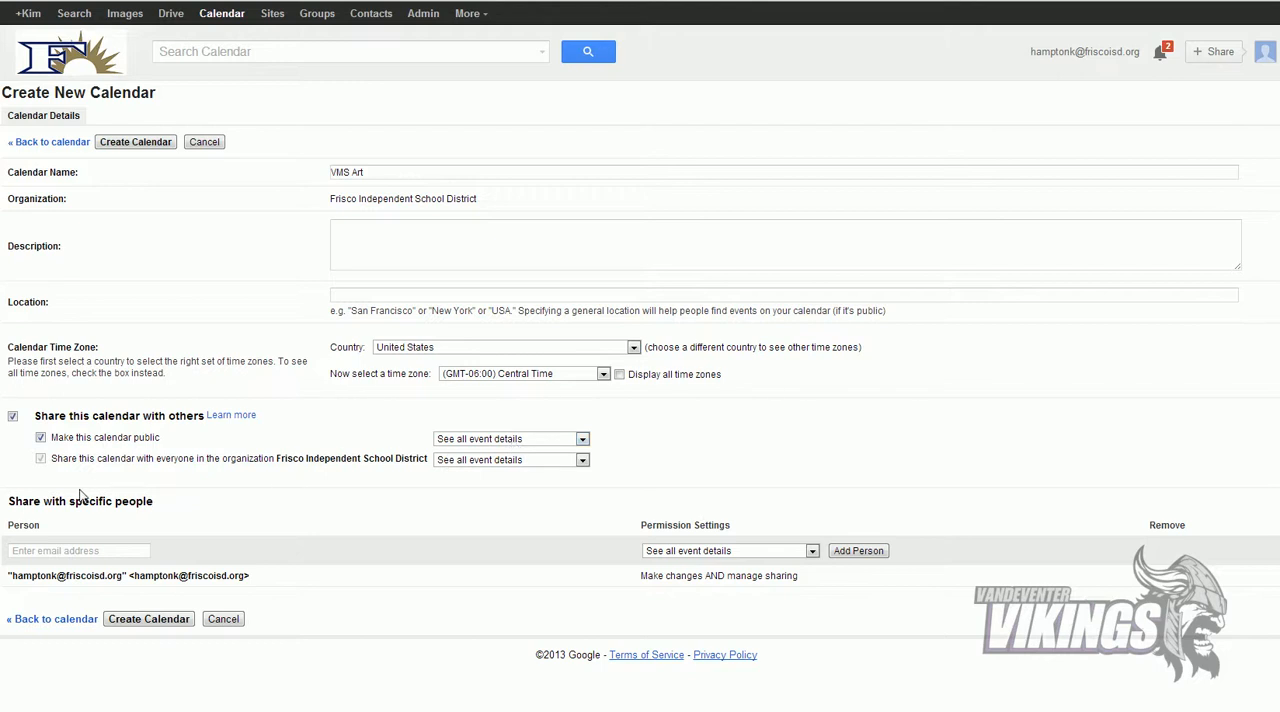
pyautogui.click(74, 550)
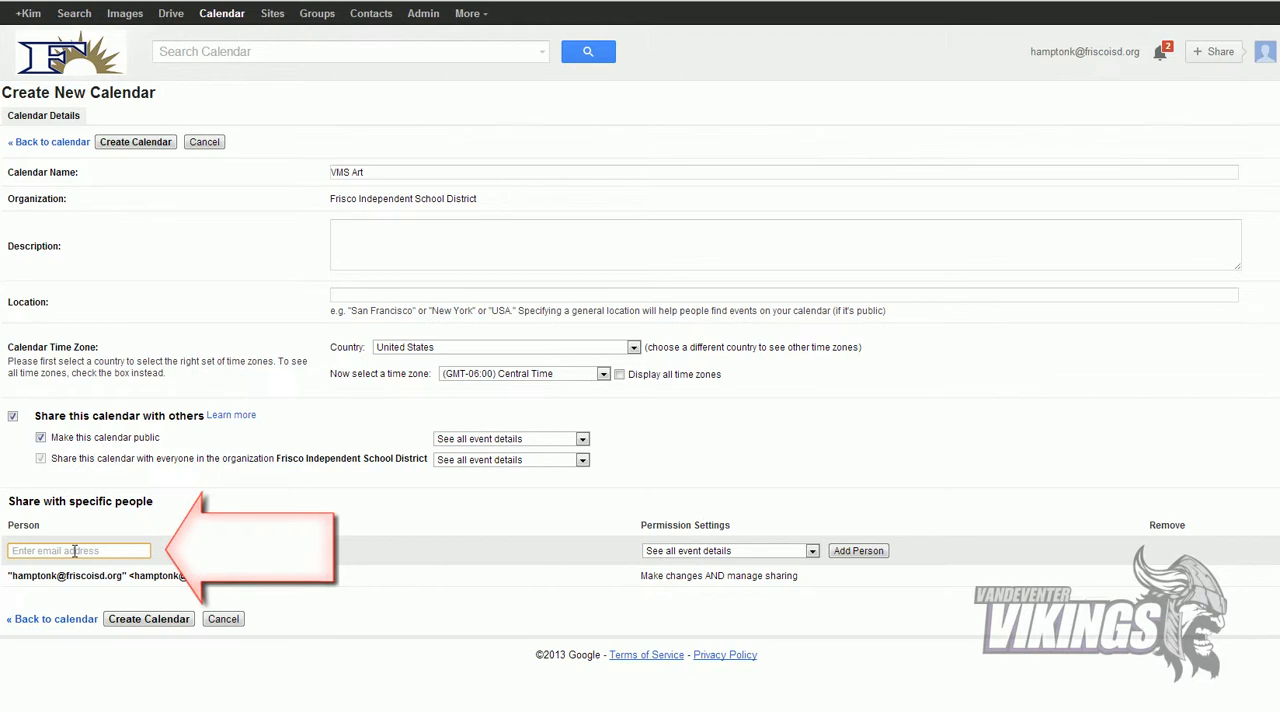
pyautogui.write('edge')
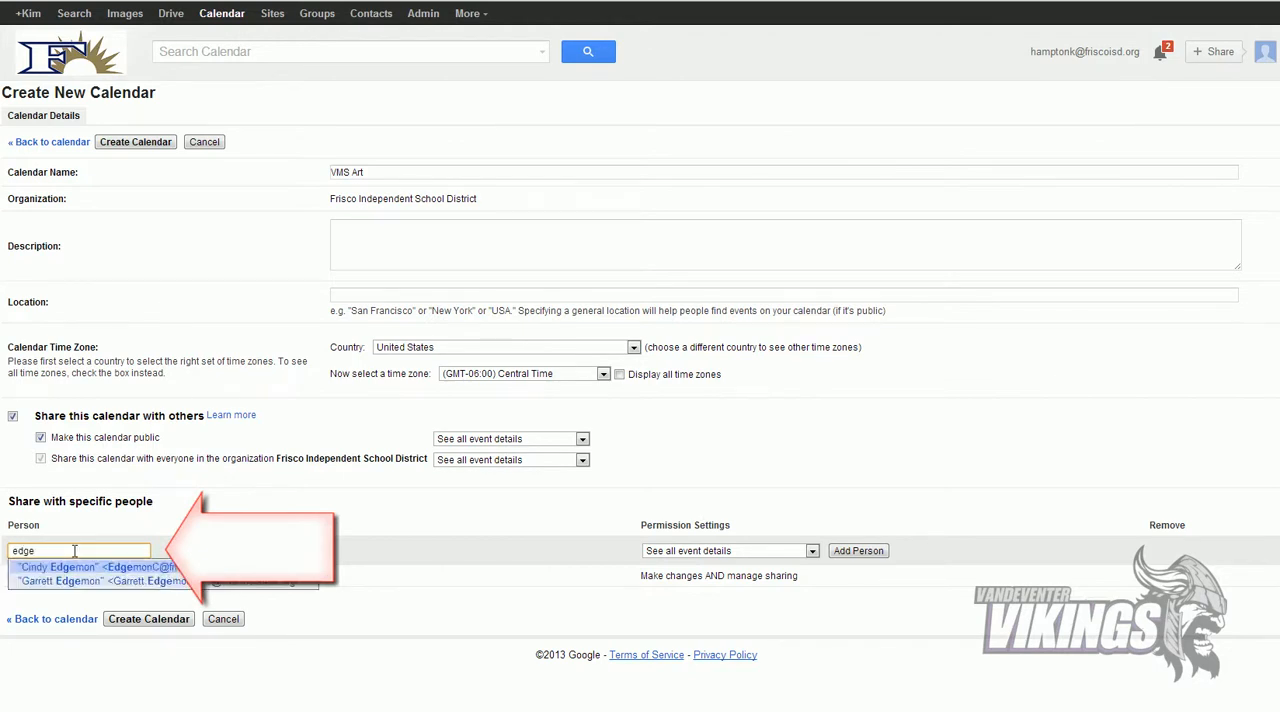
pyautogui.click(75, 568)
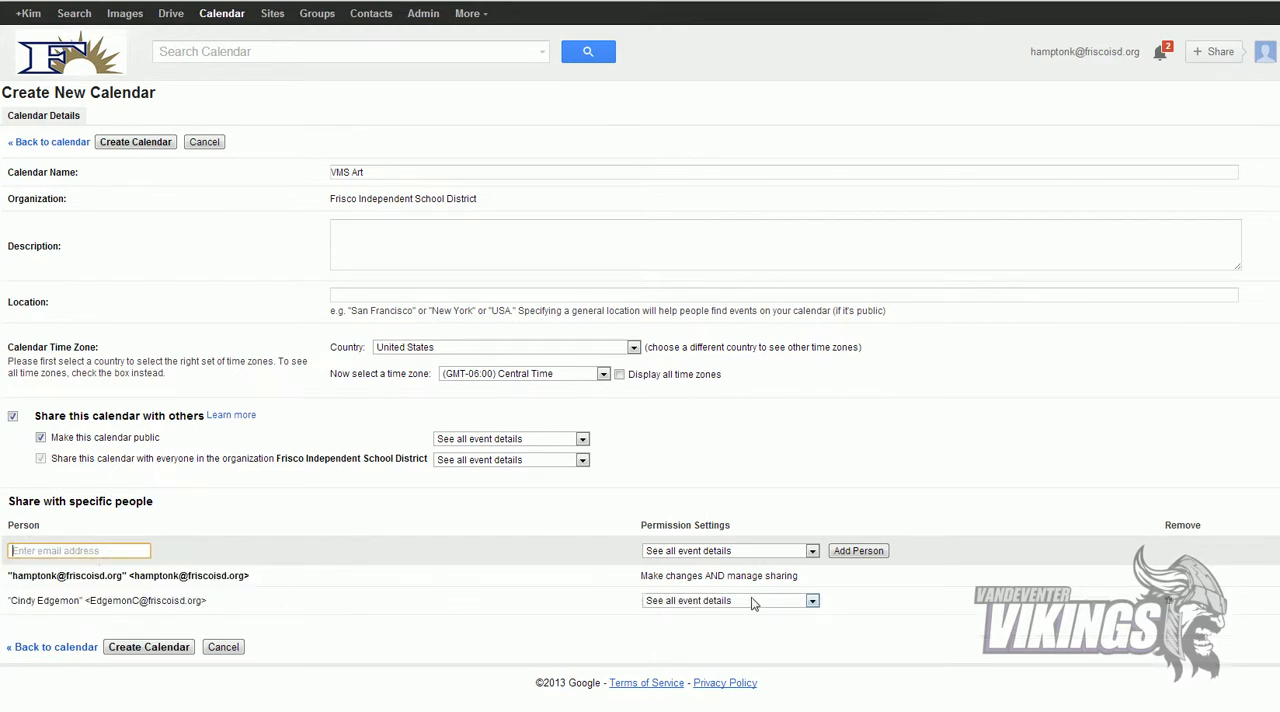
# Step: Give the added coworker the See all event details permission and create the calendar, accepting public visibility
pyautogui.click(694, 607)
pyautogui.click(700, 607)
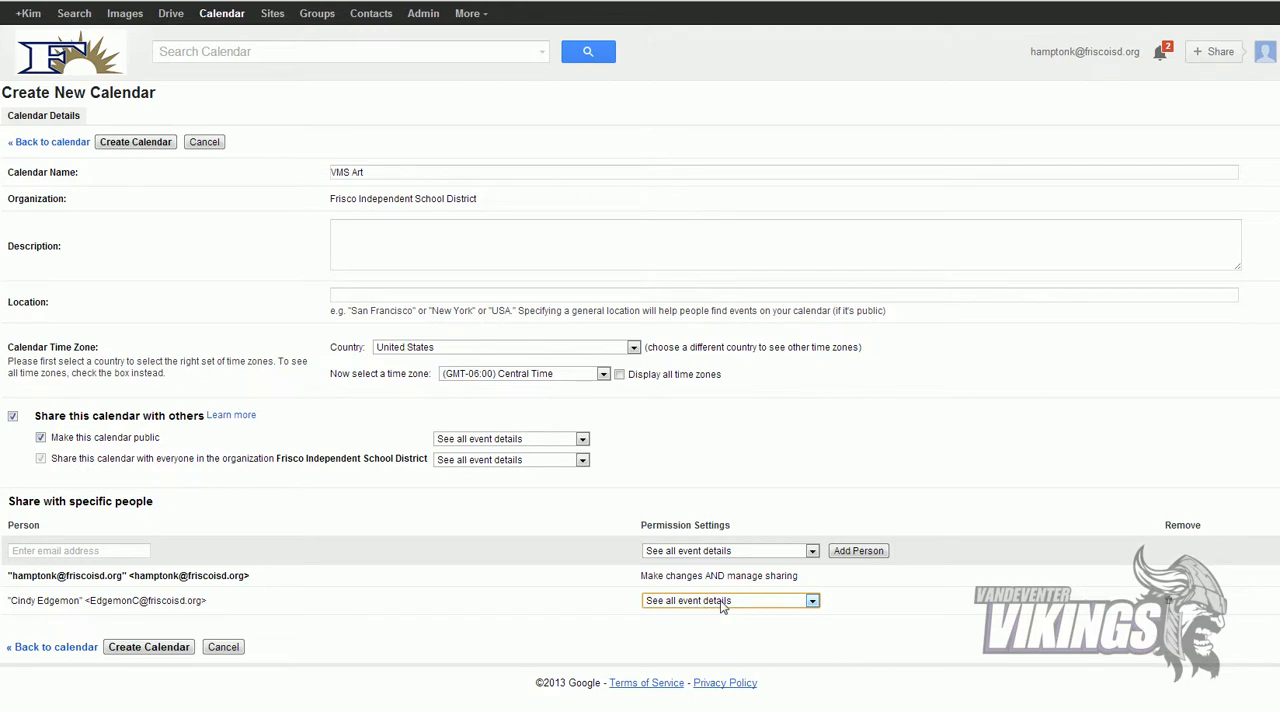
pyautogui.click(722, 603)
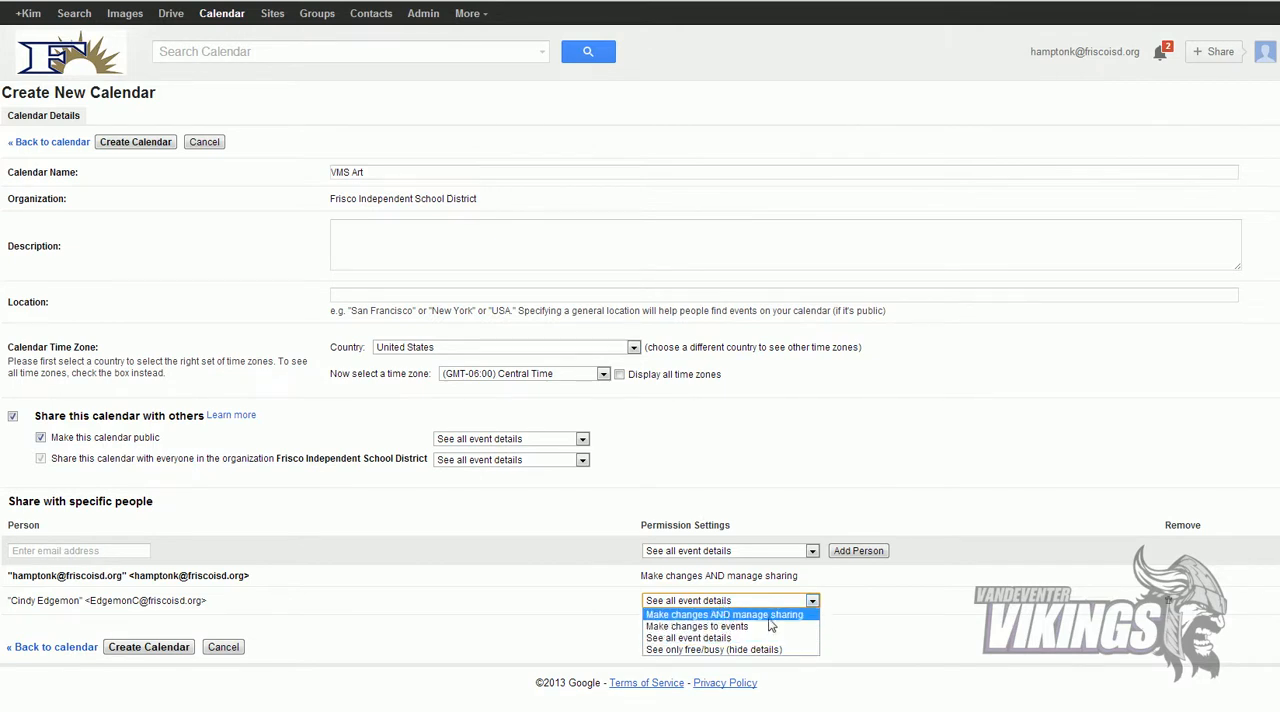
pyautogui.click(724, 637)
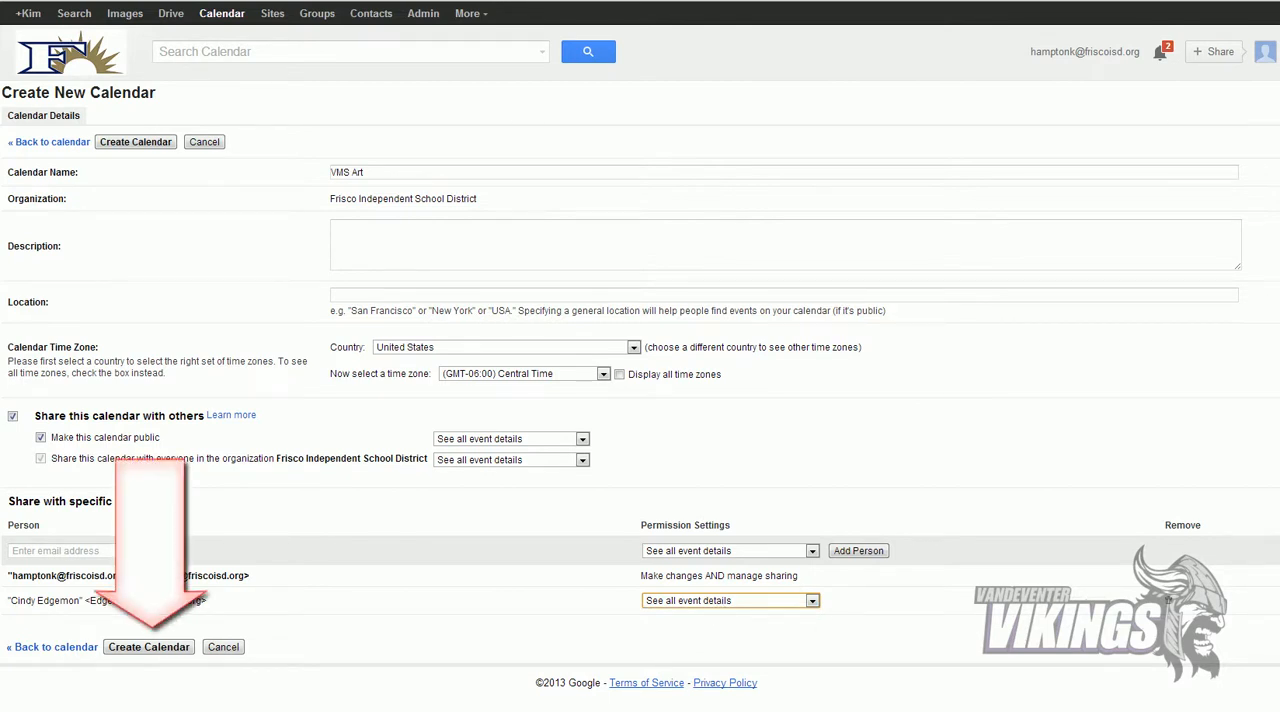
pyautogui.click(150, 650)
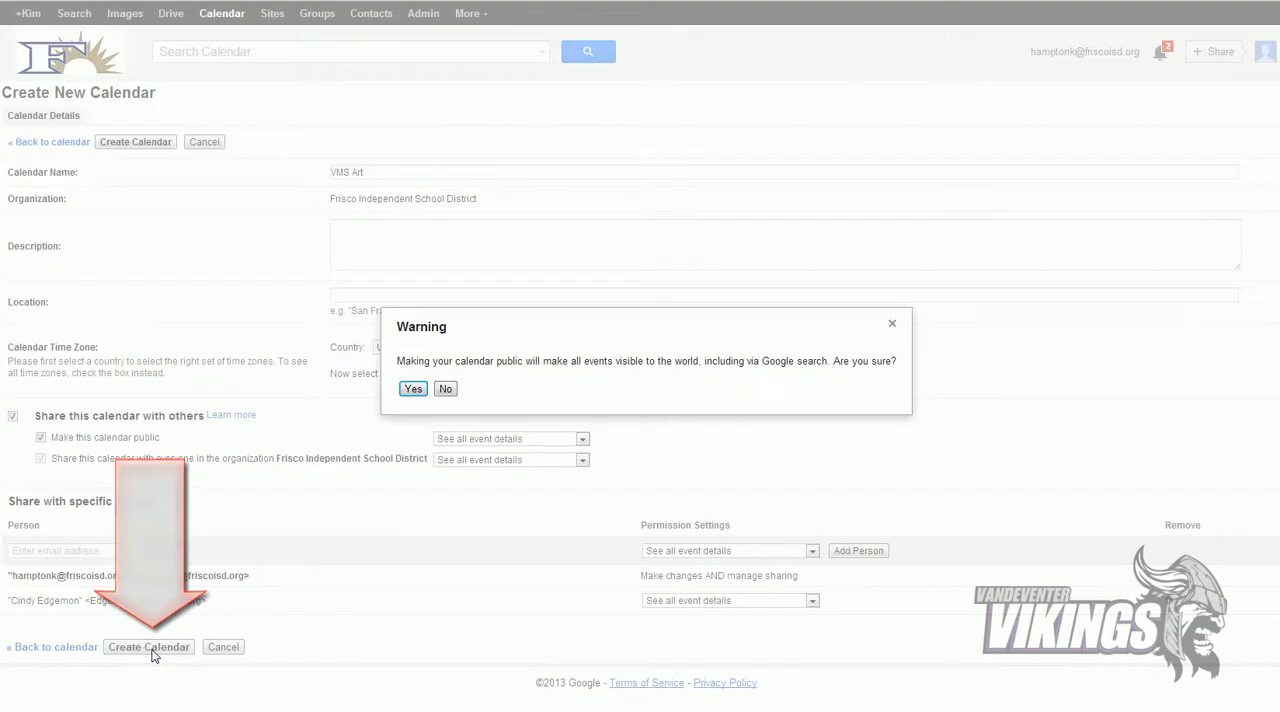
pyautogui.click(413, 389)
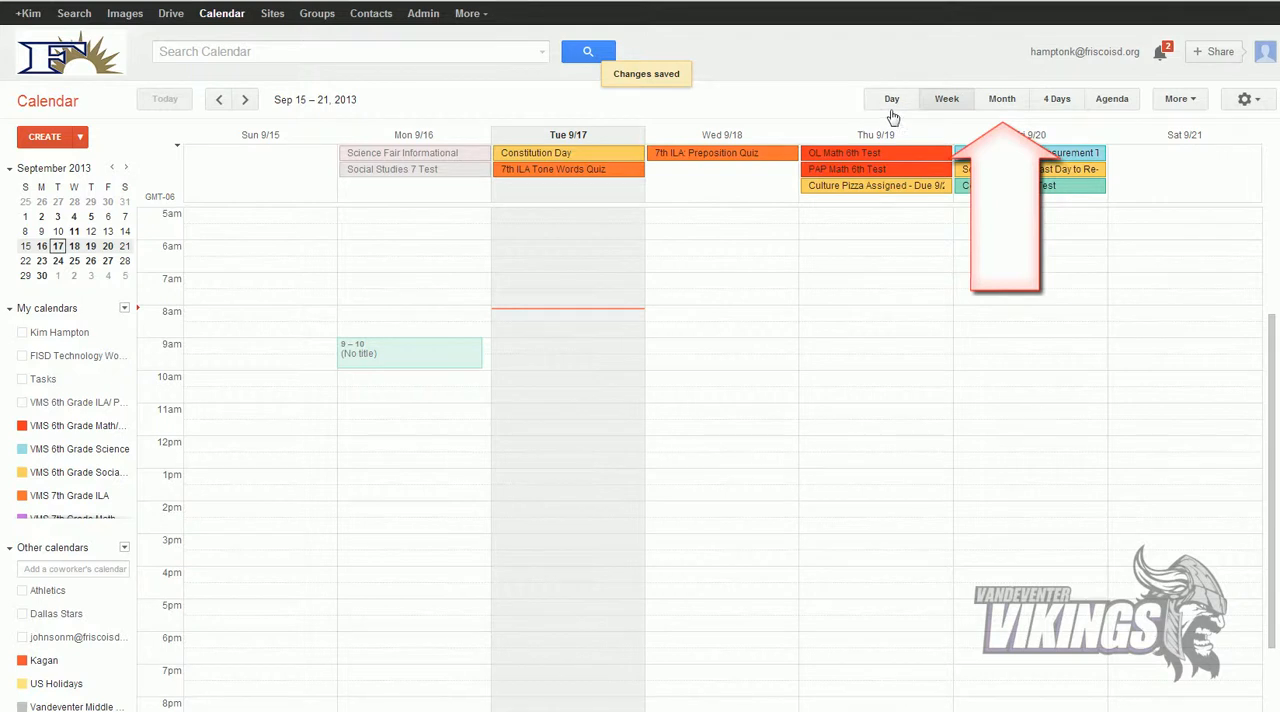
# Step: In the month view, add an all-day event titled Art I Test on September 10, 2013 to the VMS Art calendar
pyautogui.click(1003, 100)
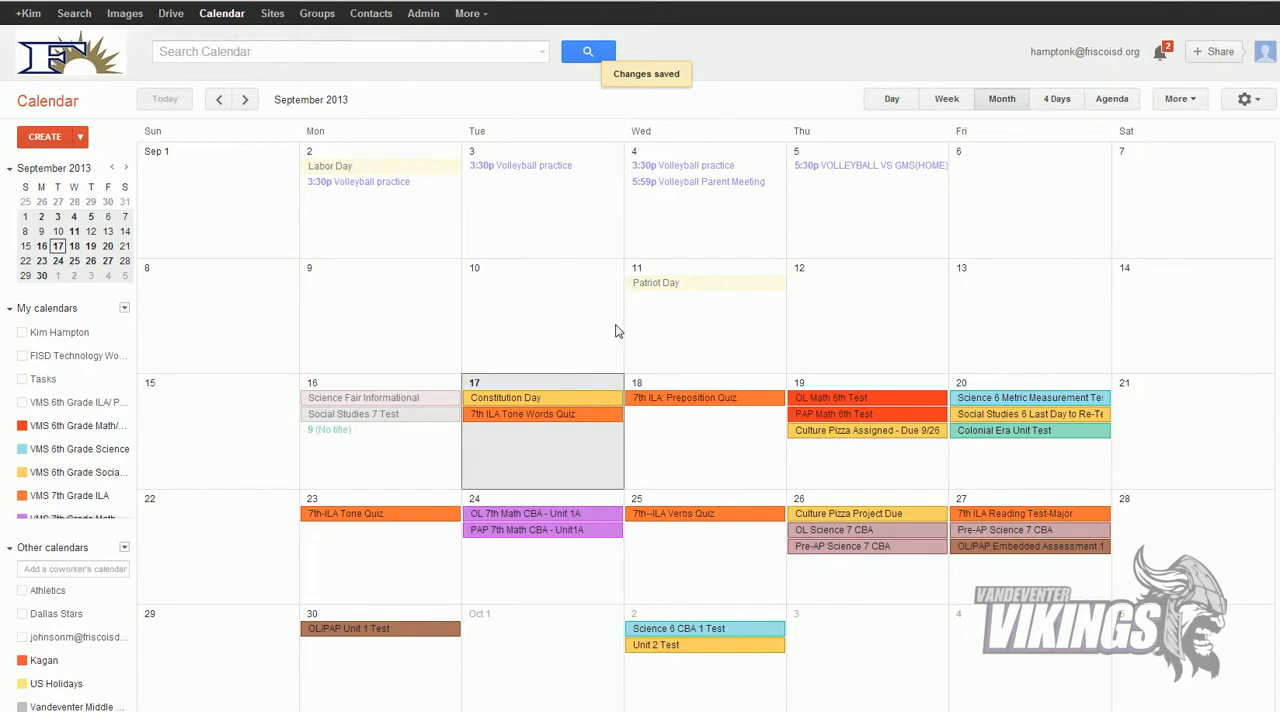
pyautogui.doubleClick(547, 322)
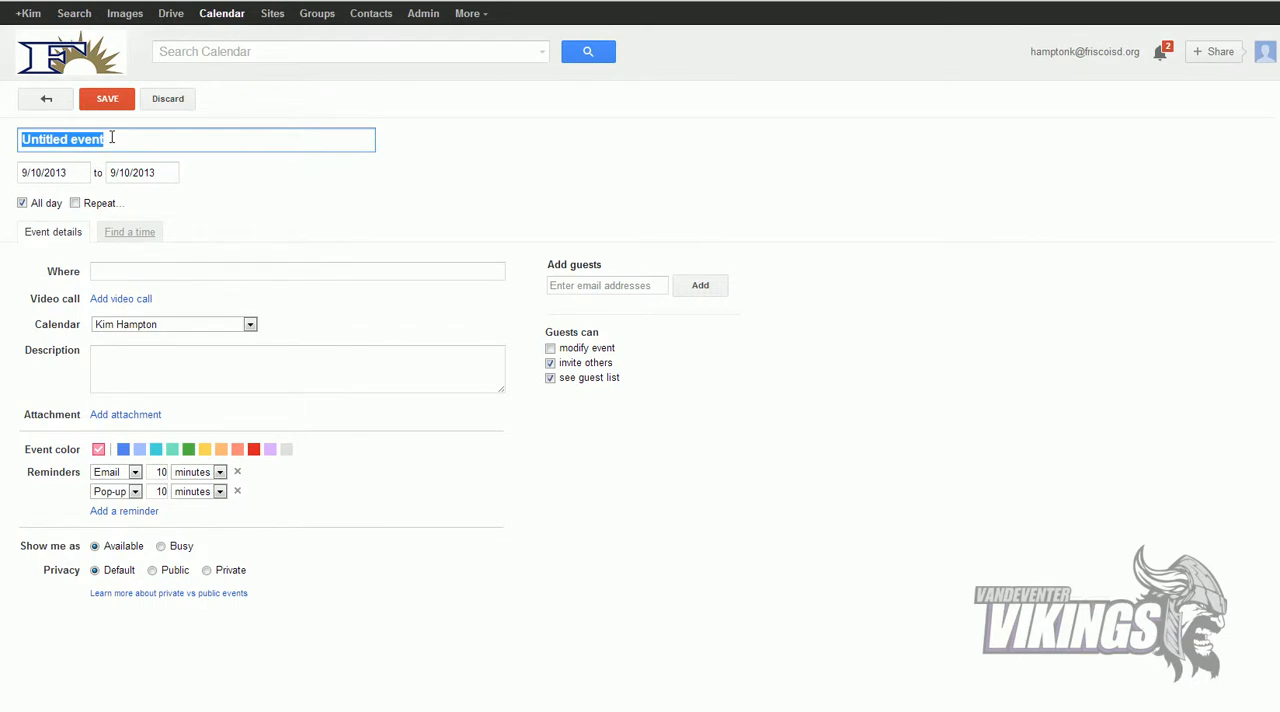
pyautogui.write('Art I')
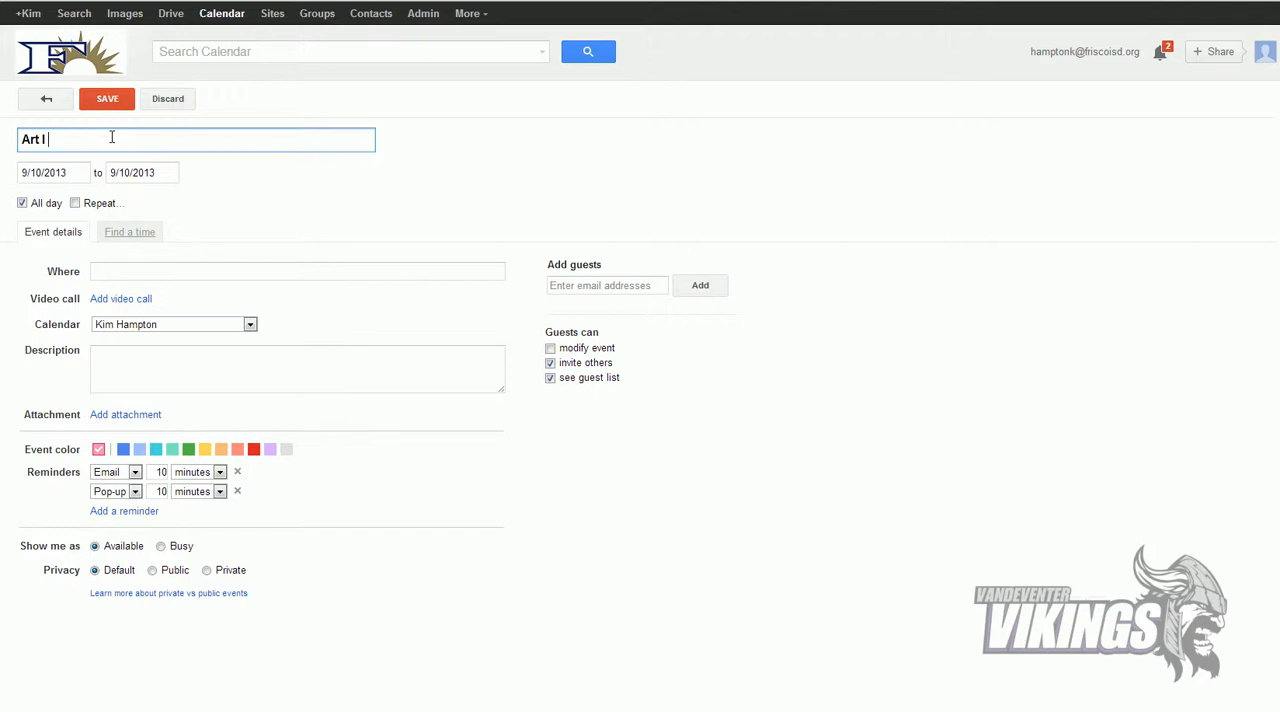
pyautogui.write('Test')
pyautogui.click(143, 327)
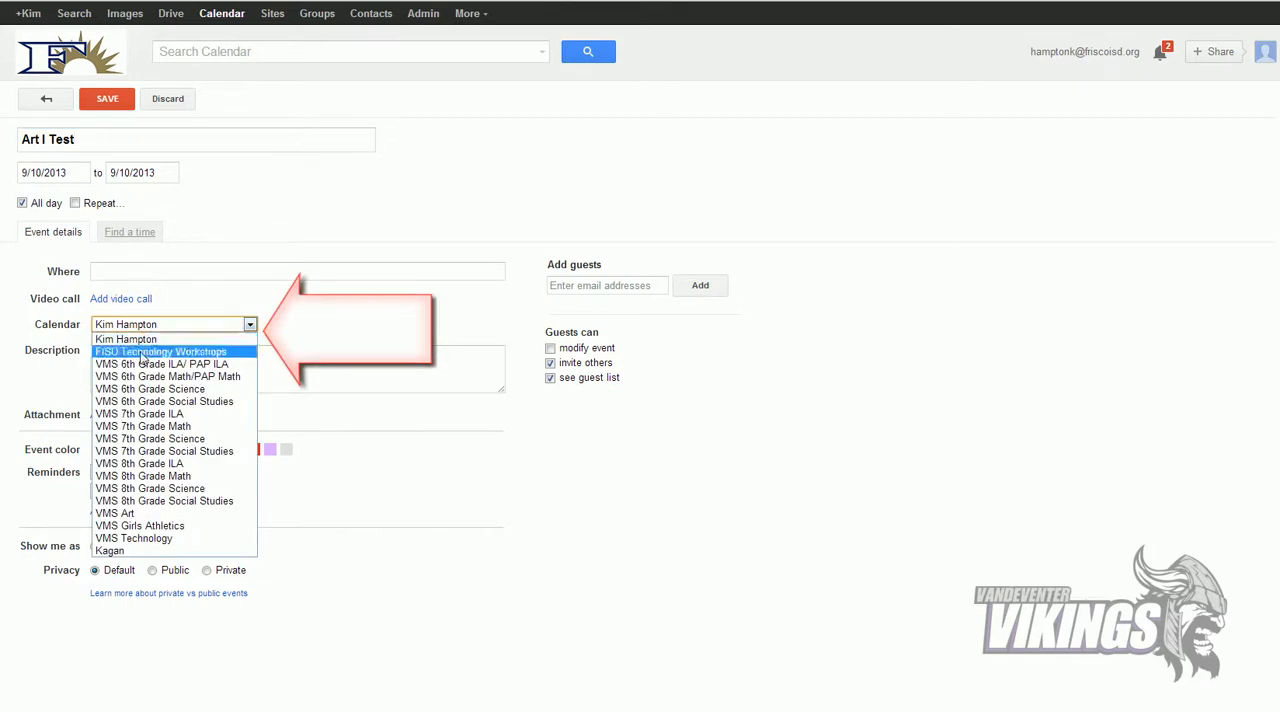
pyautogui.click(133, 514)
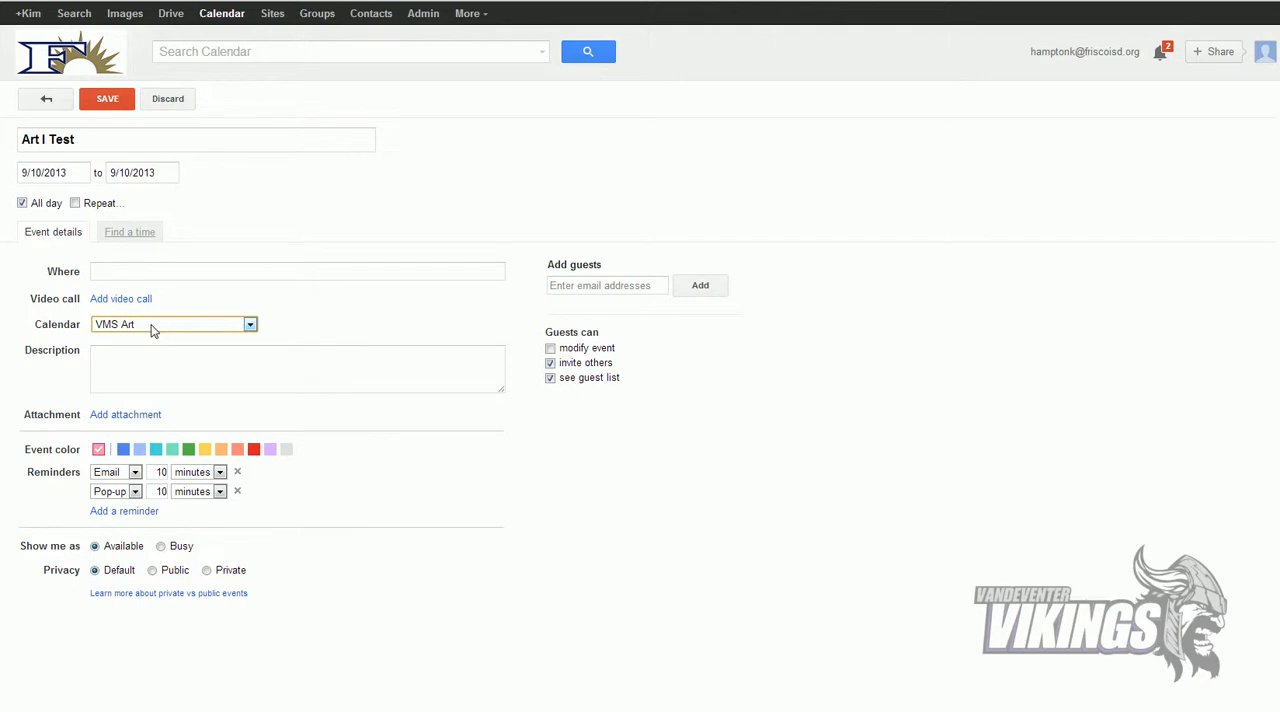
pyautogui.click(120, 104)
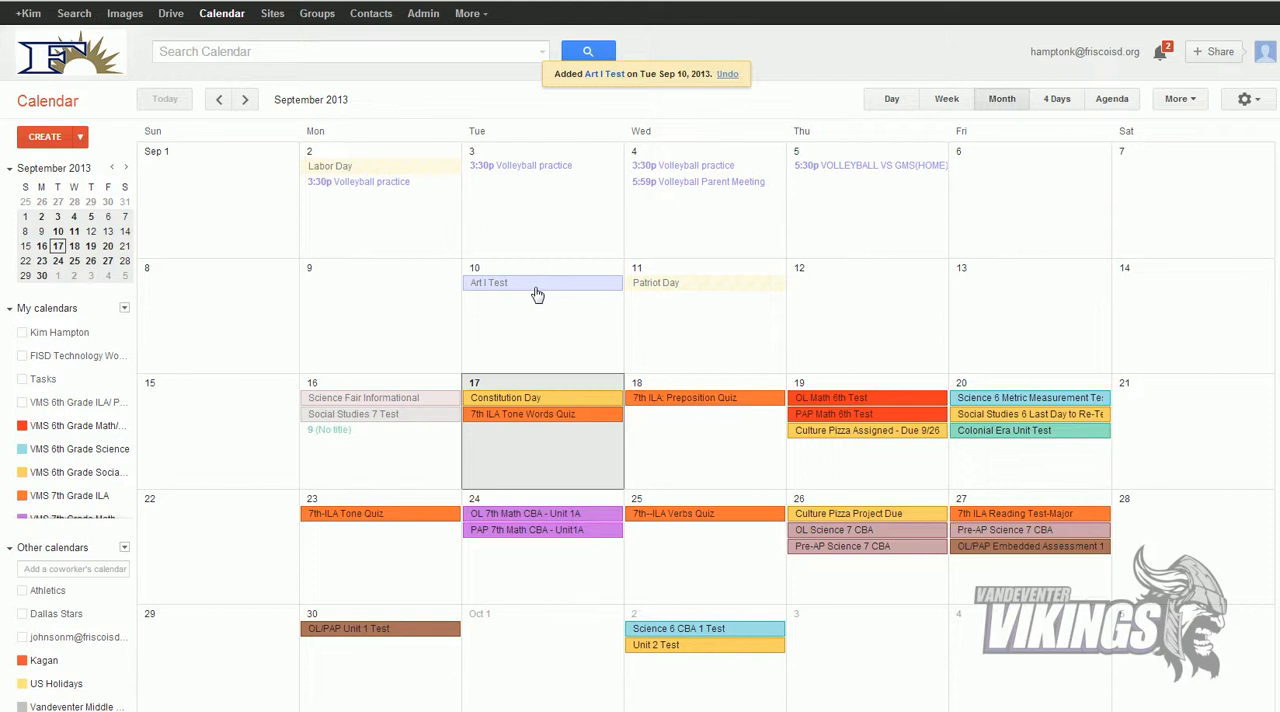
# Step: From the VMS Art calendar's settings, open the HTML configuration tool and copy the calendar's embed code
pyautogui.scroll(-4, 124, 371)
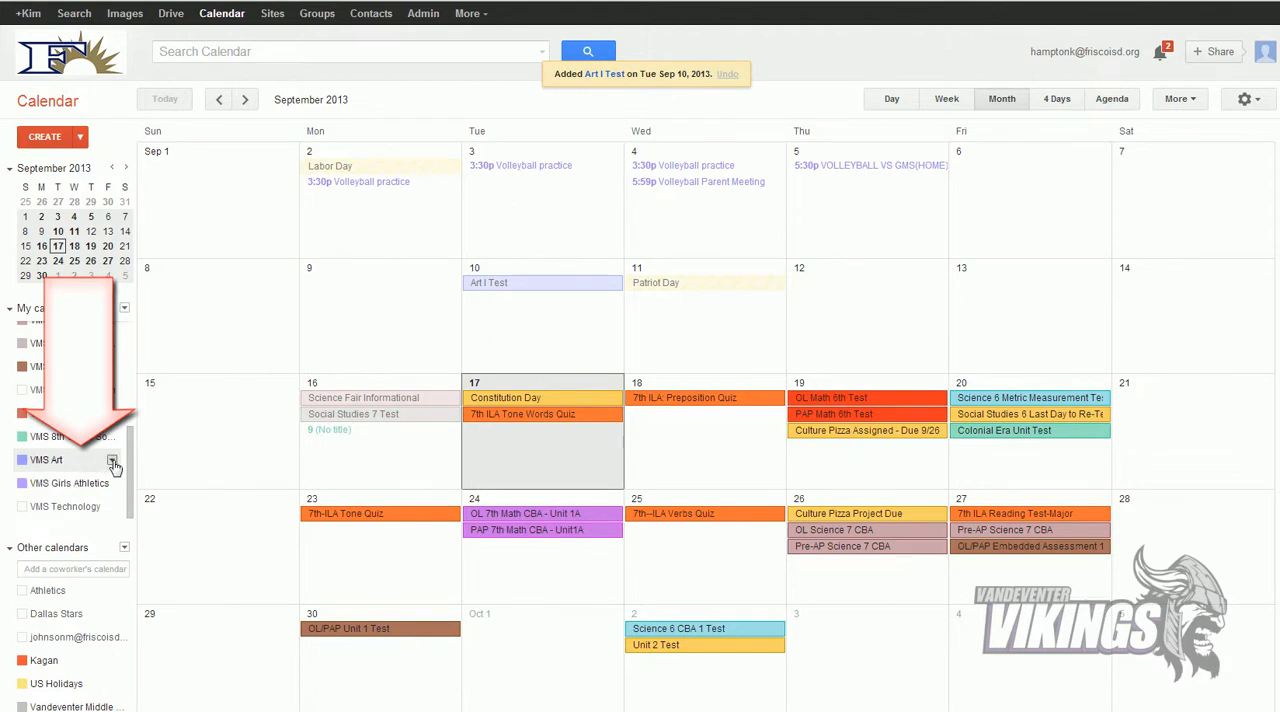
pyautogui.click(112, 461)
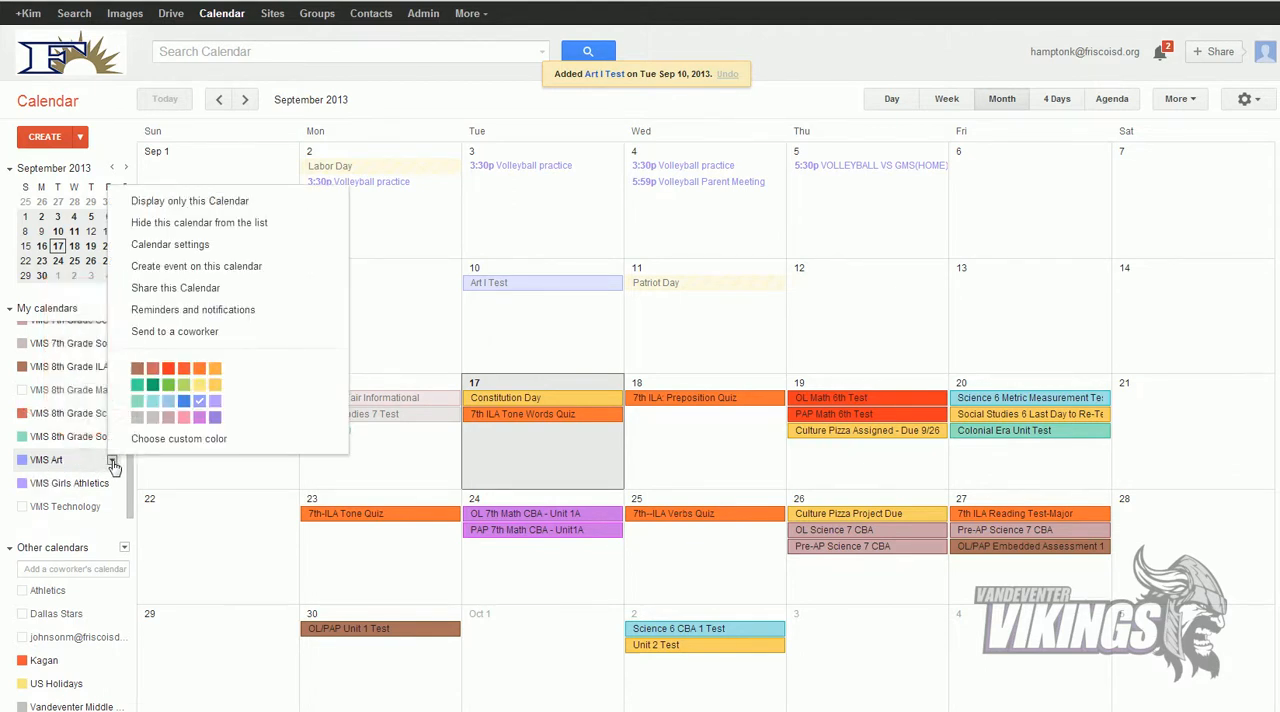
pyautogui.click(160, 245)
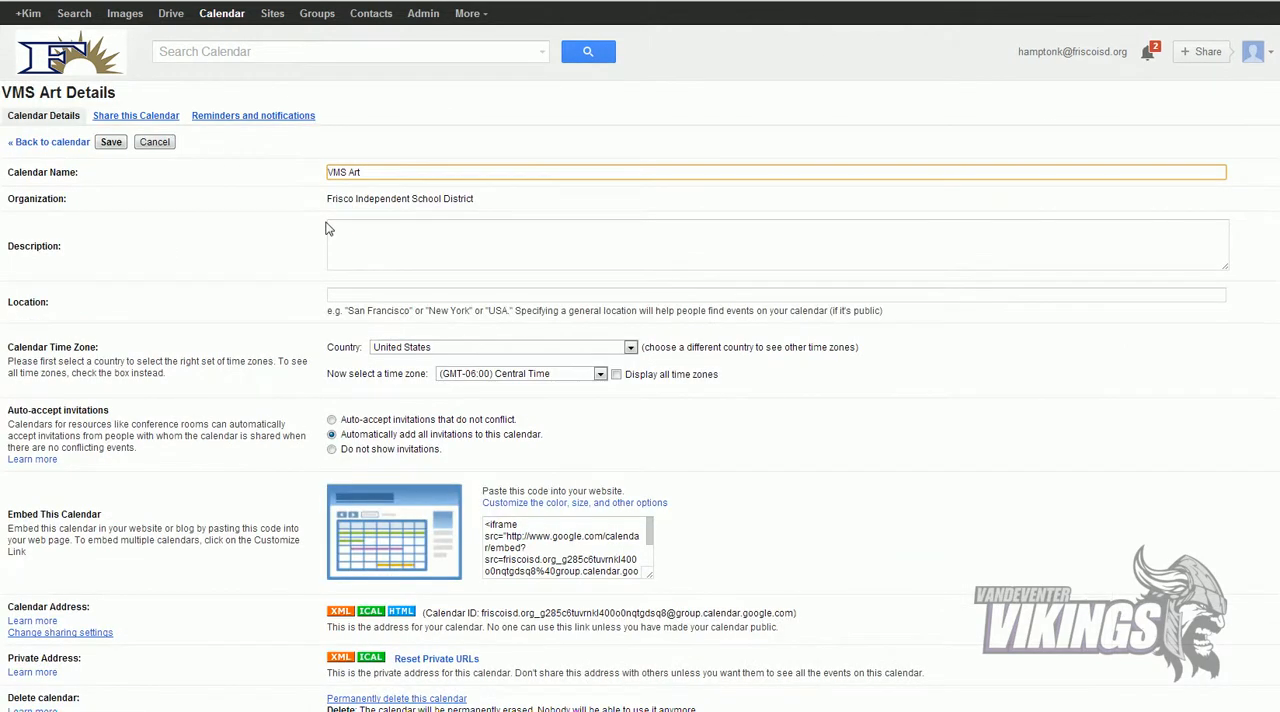
pyautogui.scroll(-1, 515, 248)
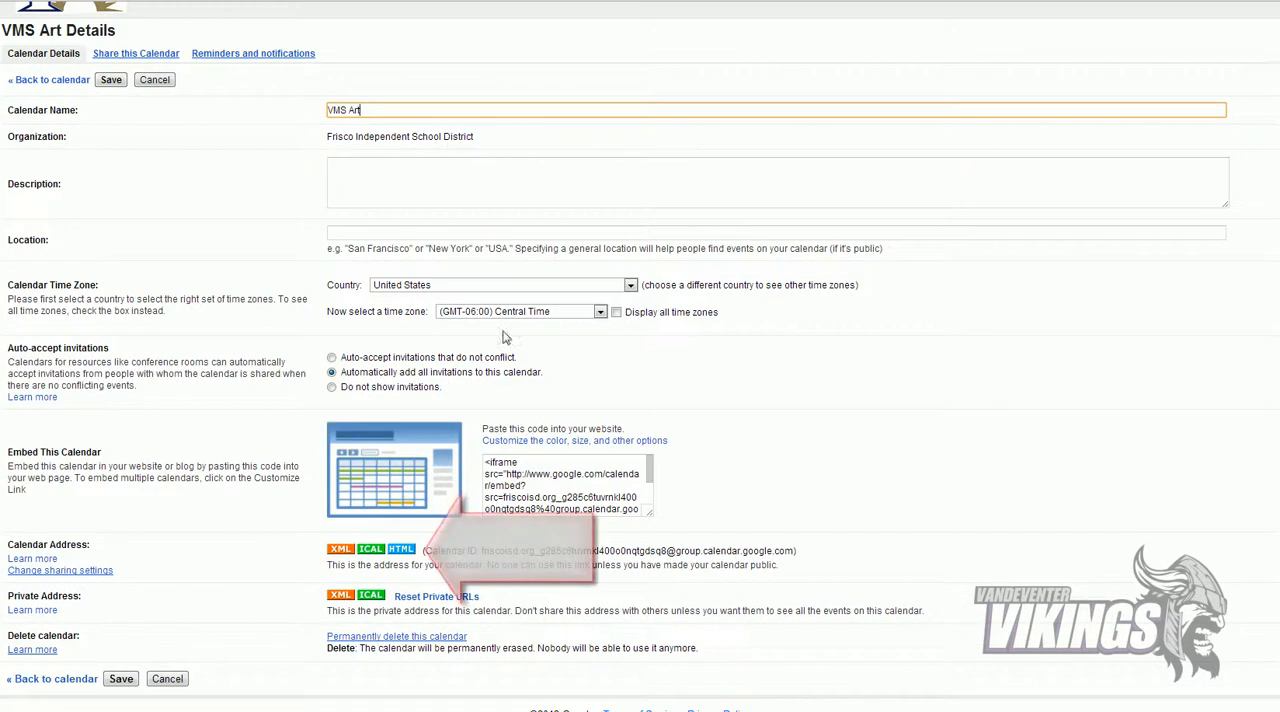
pyautogui.click(402, 552)
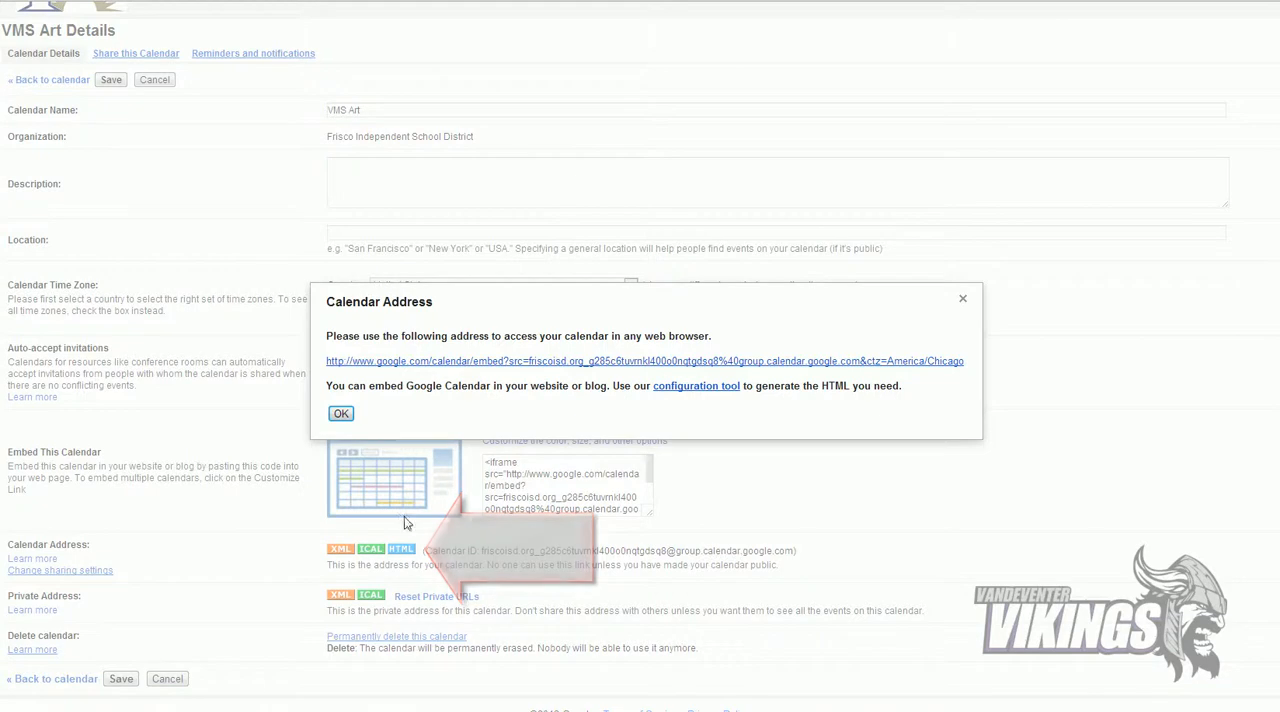
pyautogui.click(714, 391)
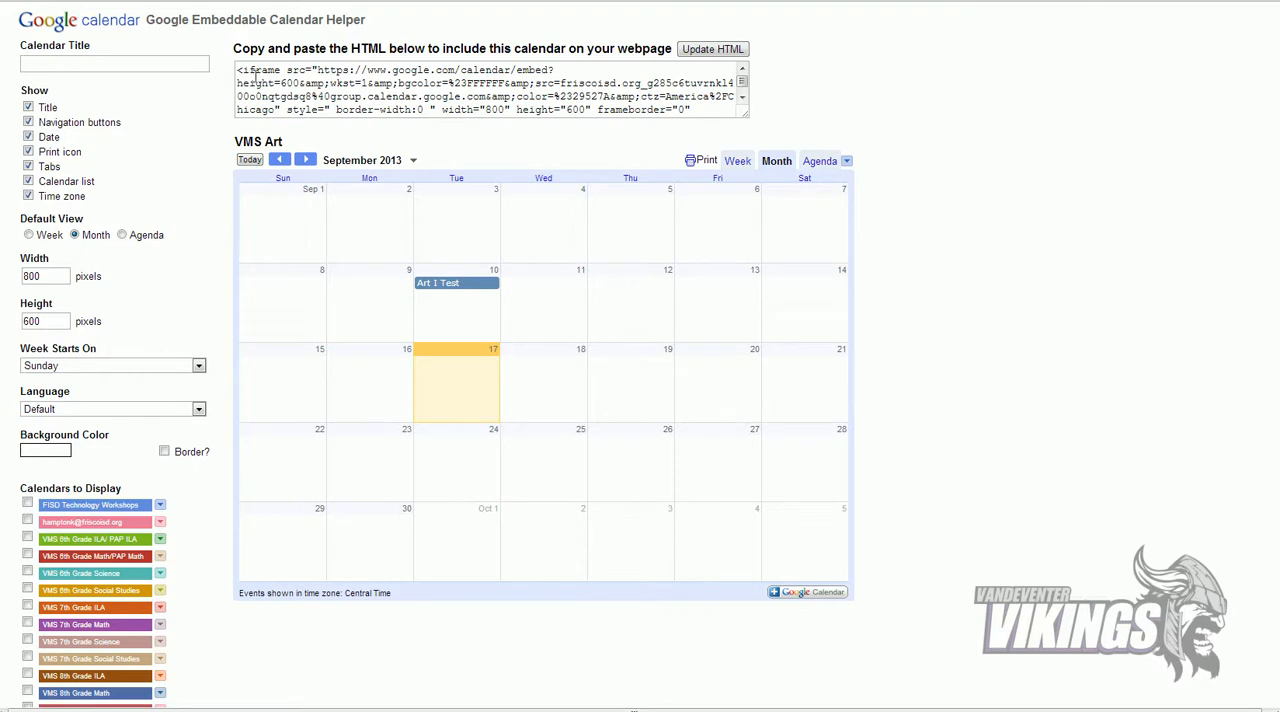
pyautogui.moveTo(239, 68); pyautogui.dragTo(712, 121)
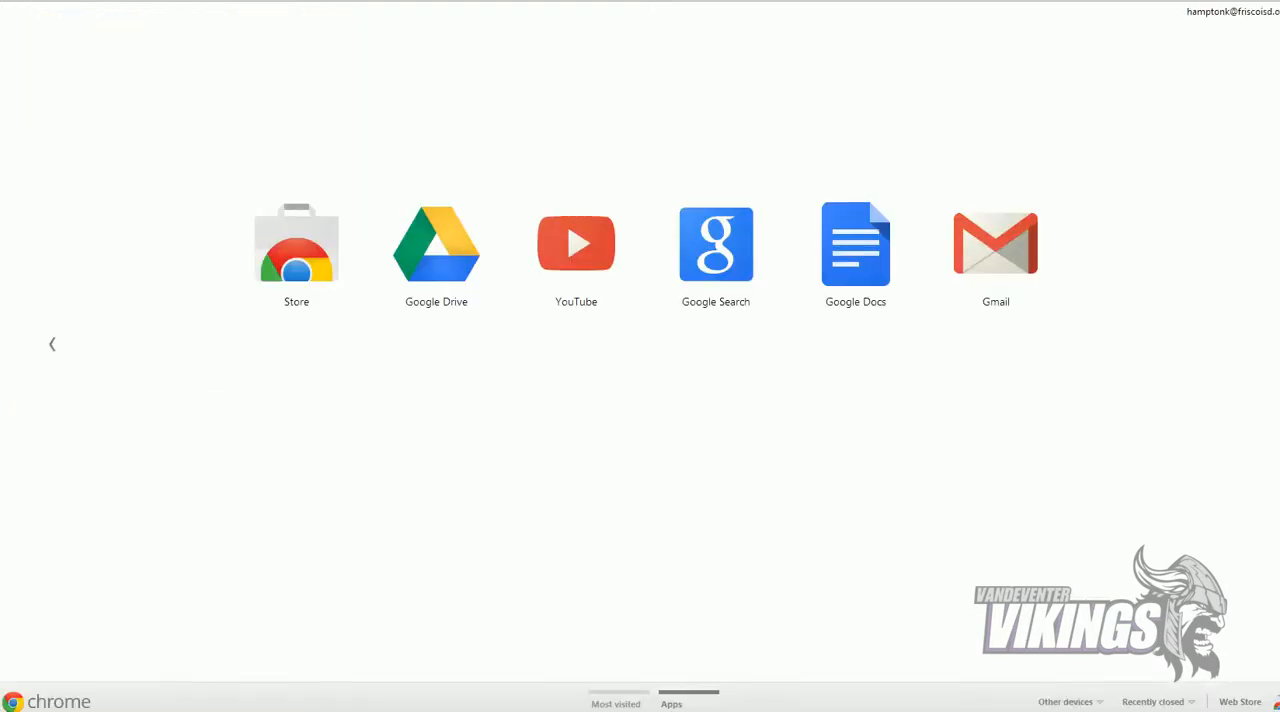
# Step: Switch to the Frisco ISD Student Learning Hub and open Vandeventer Middle School's Art course under Electives
pyautogui.write('fisd')
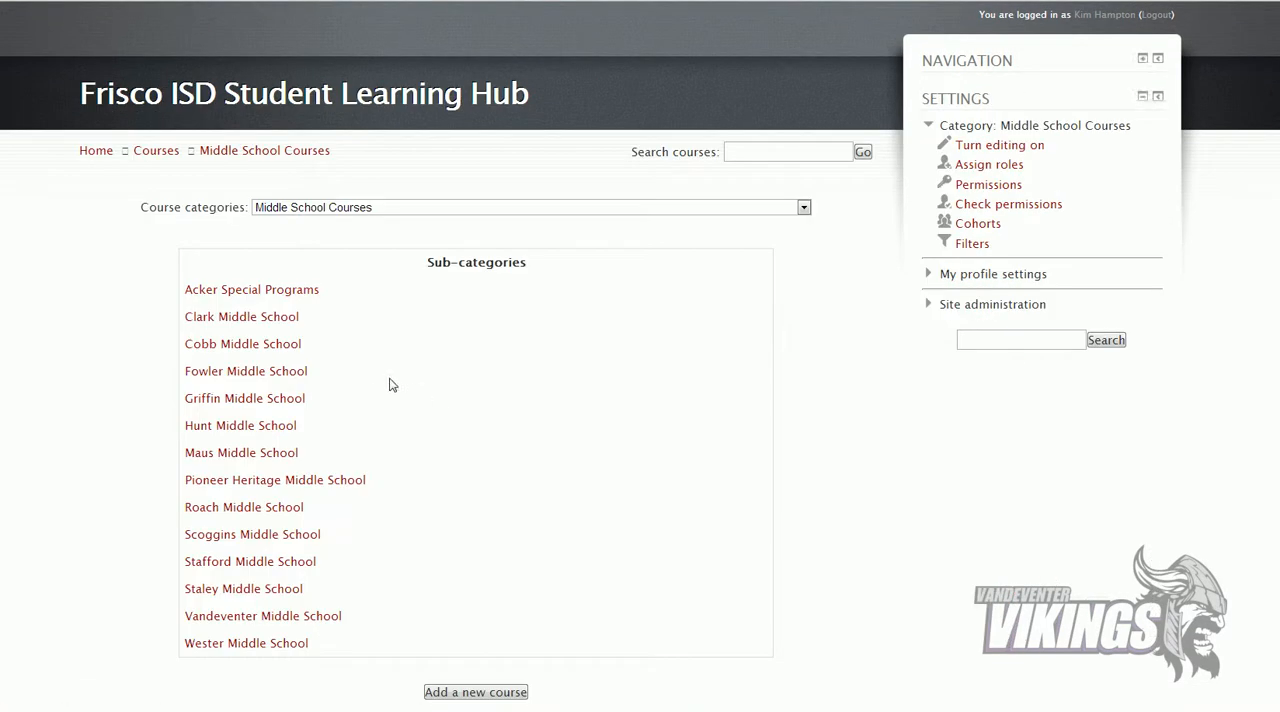
pyautogui.scroll(-1, 370, 375)
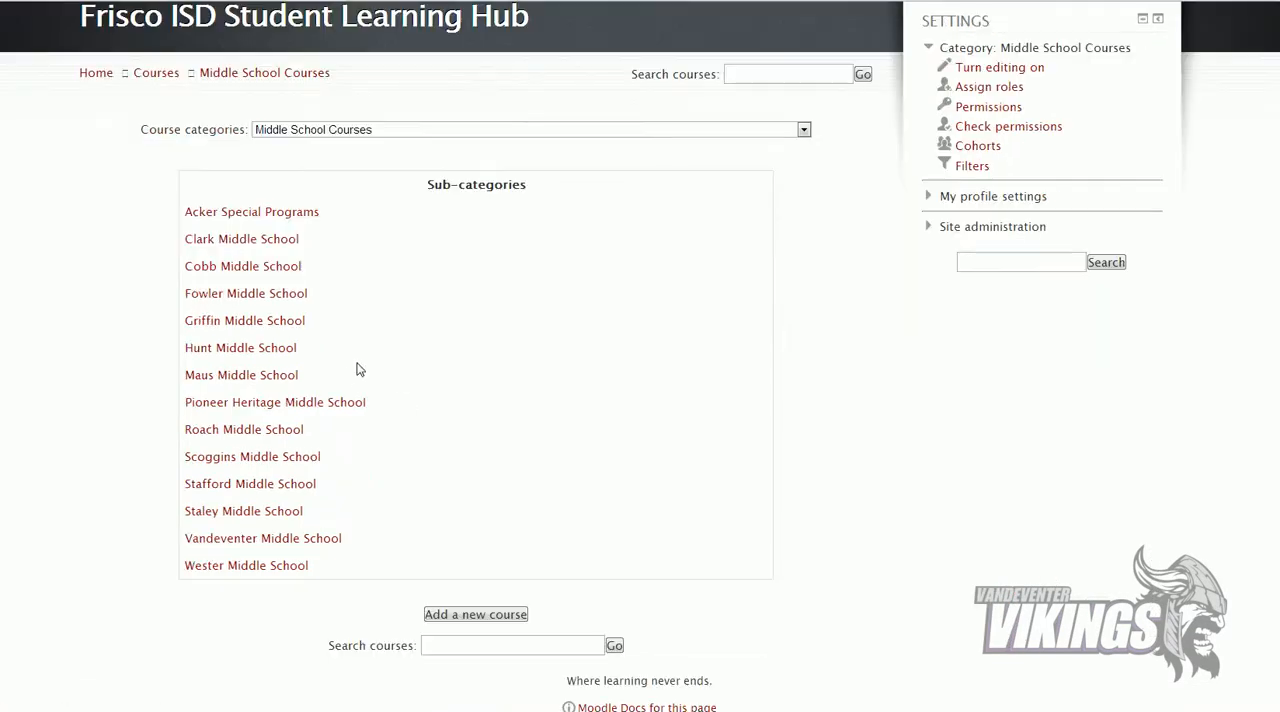
pyautogui.click(234, 538)
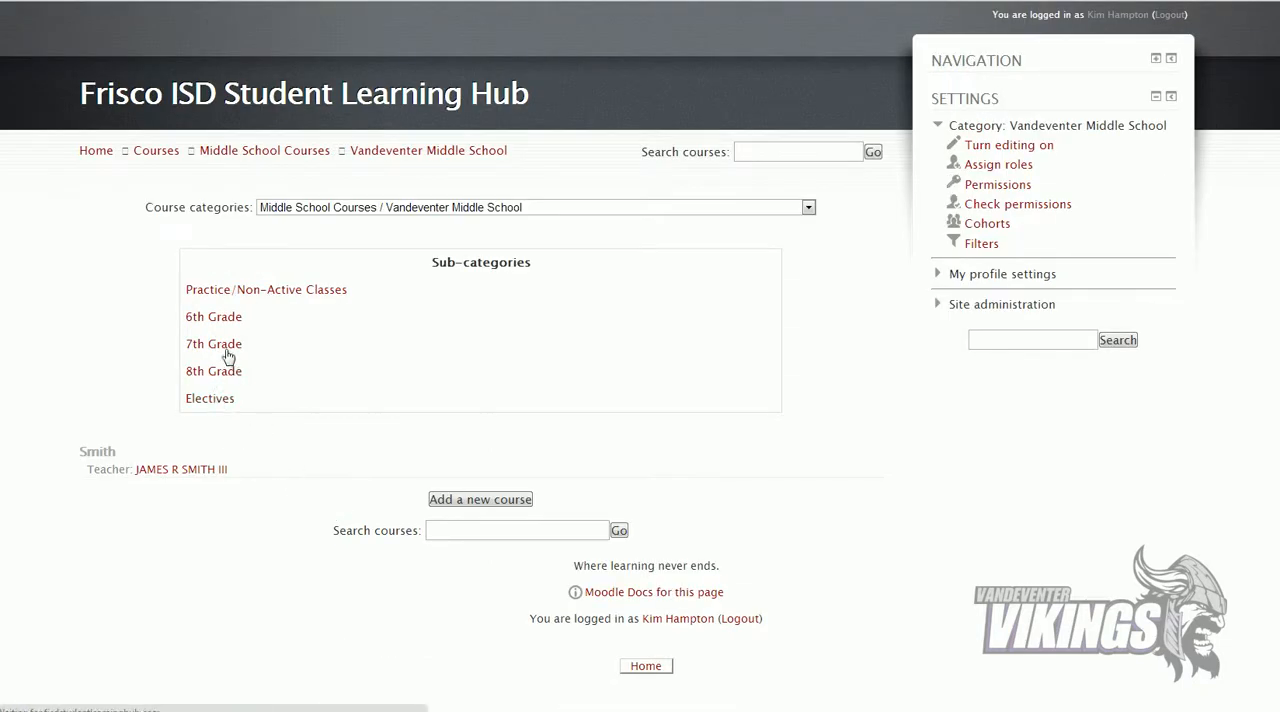
pyautogui.scroll(-1, 214, 340)
pyautogui.click(193, 348)
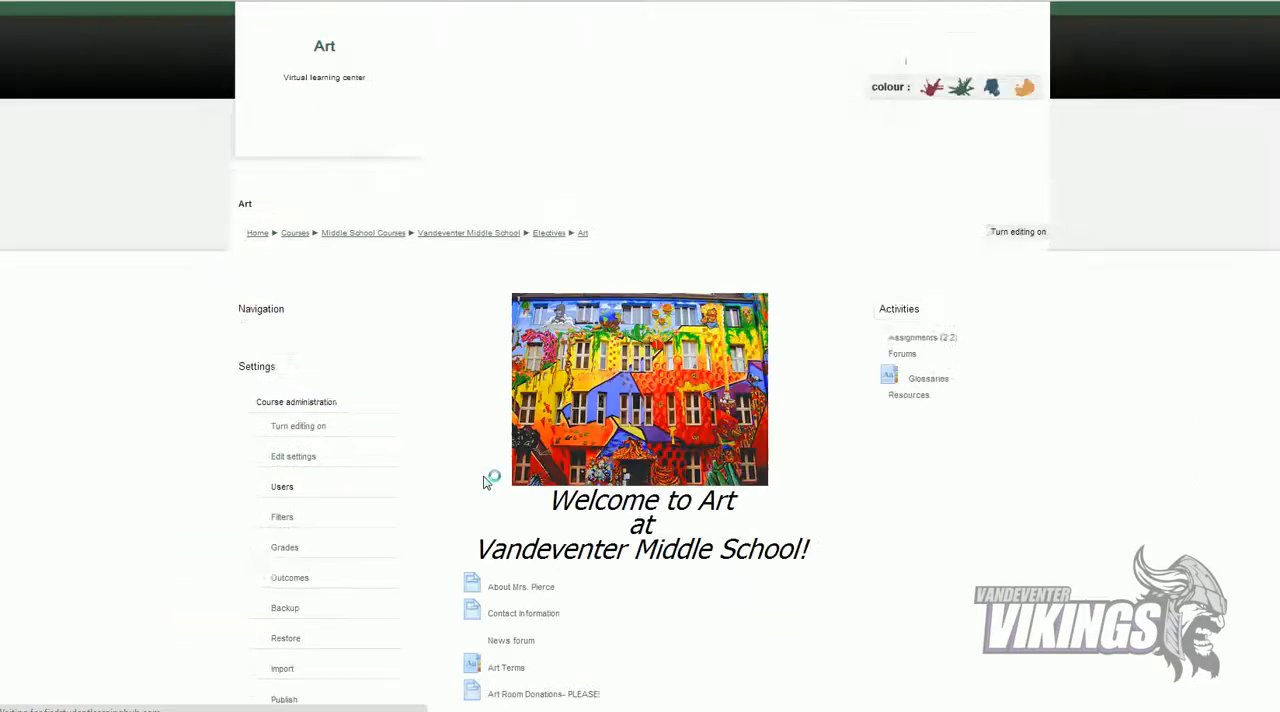
# Step: Turn on editing for the Art course and add a Label resource to the welcome section below Tutorial Schedule
pyautogui.scroll(-1, 487, 481)
pyautogui.click(1010, 157)
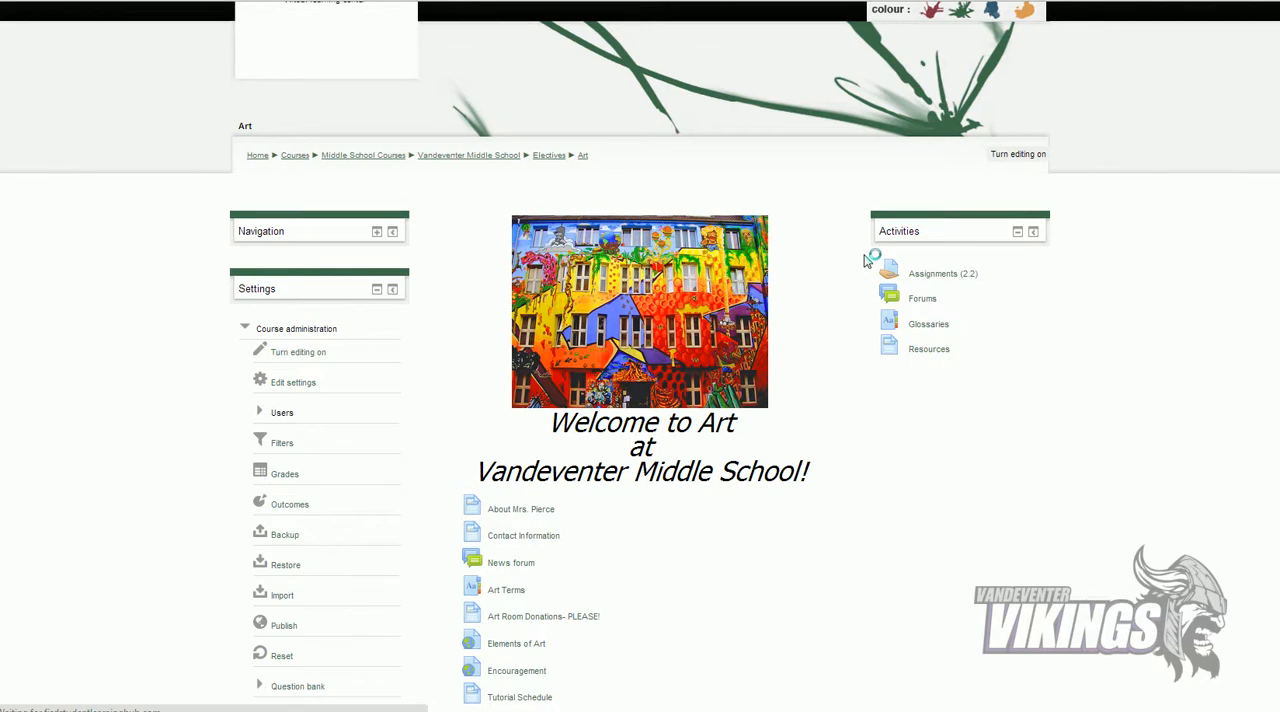
pyautogui.scroll(-3, 837, 289)
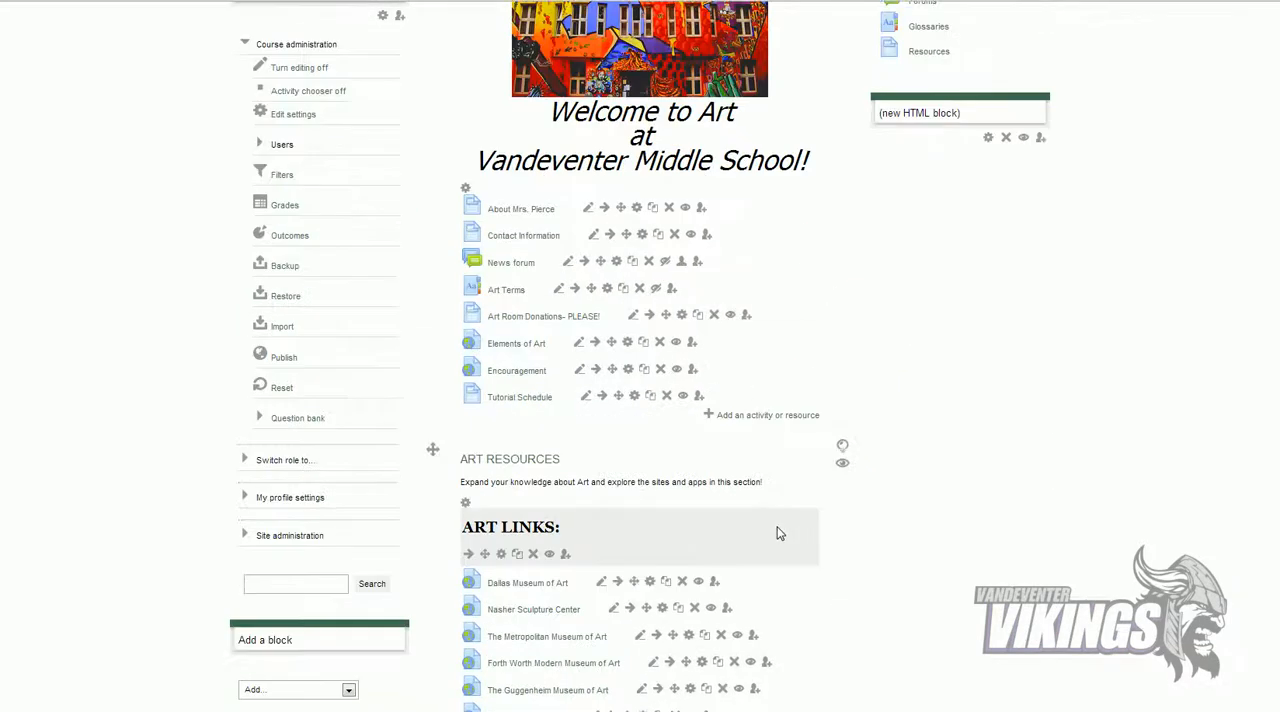
pyautogui.click(789, 416)
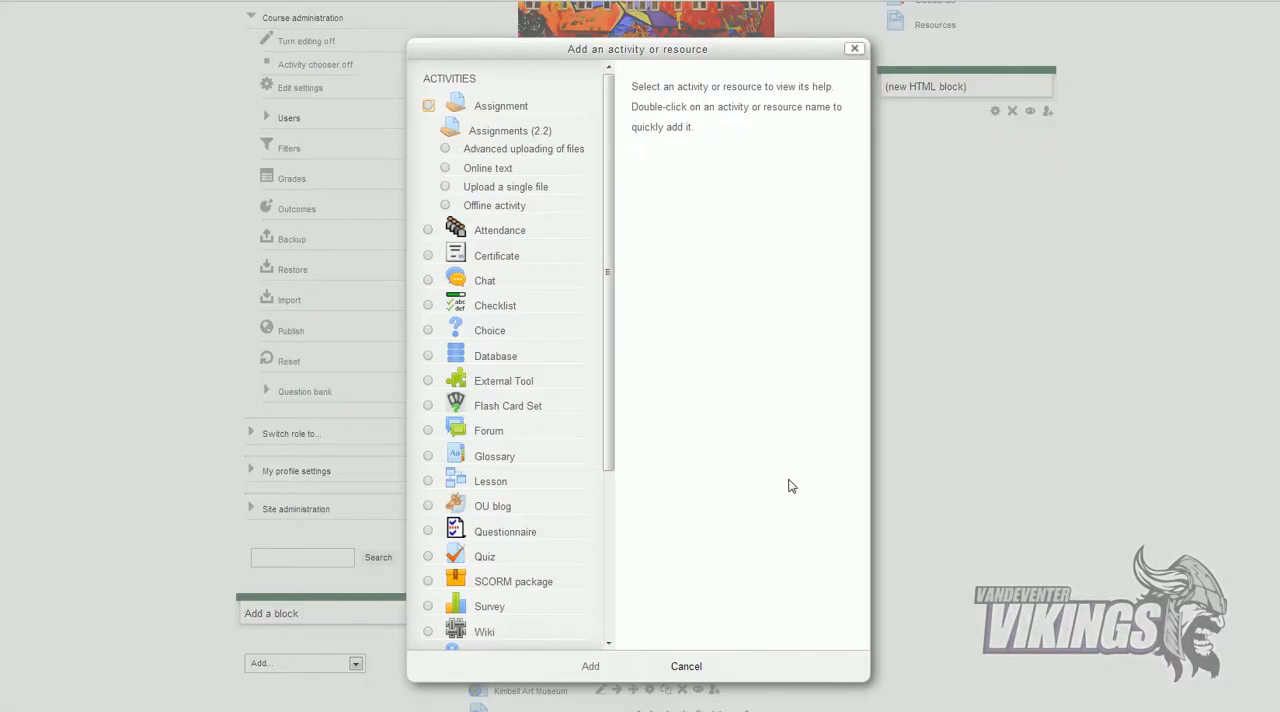
pyautogui.moveTo(611, 470); pyautogui.dragTo(594, 634)
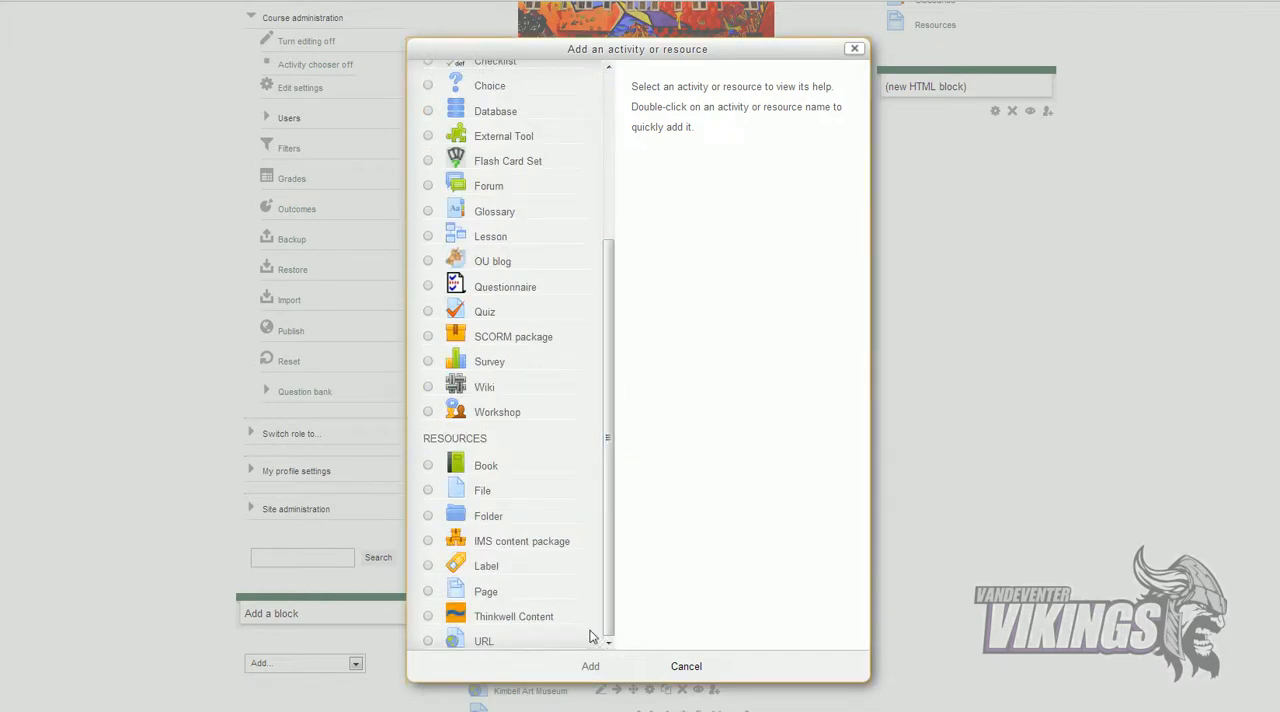
pyautogui.click(428, 566)
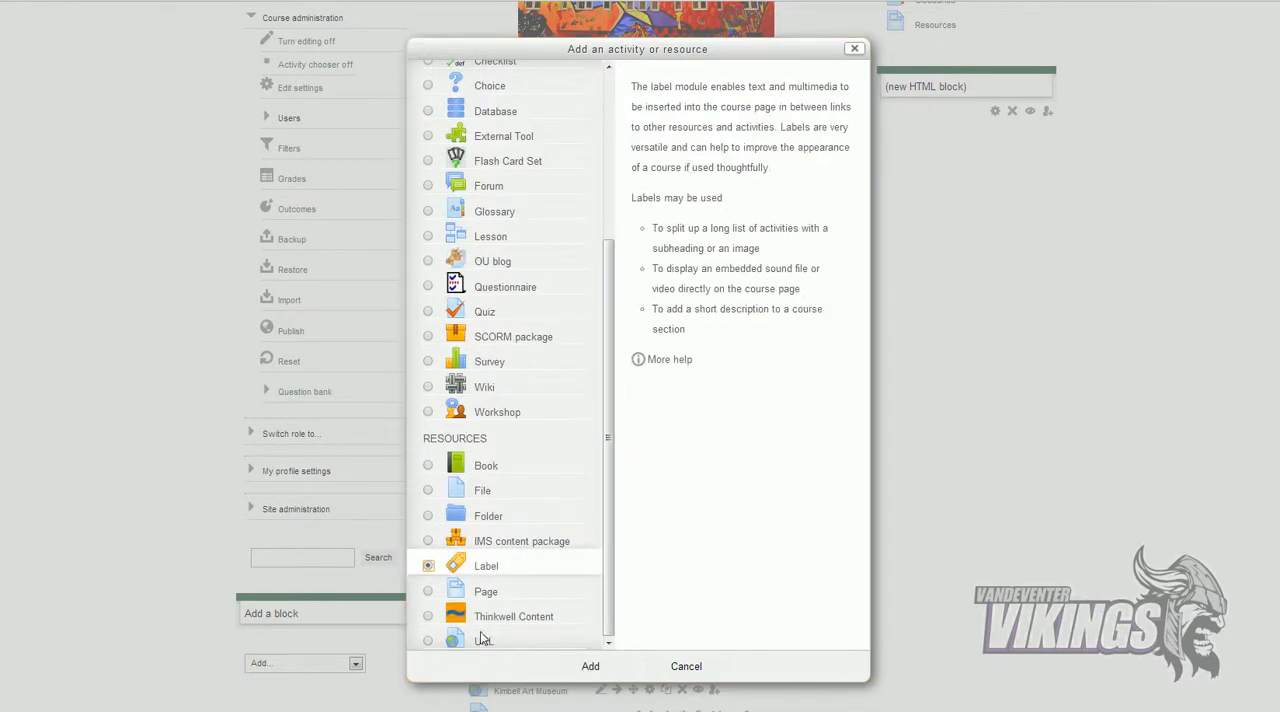
pyautogui.click(588, 667)
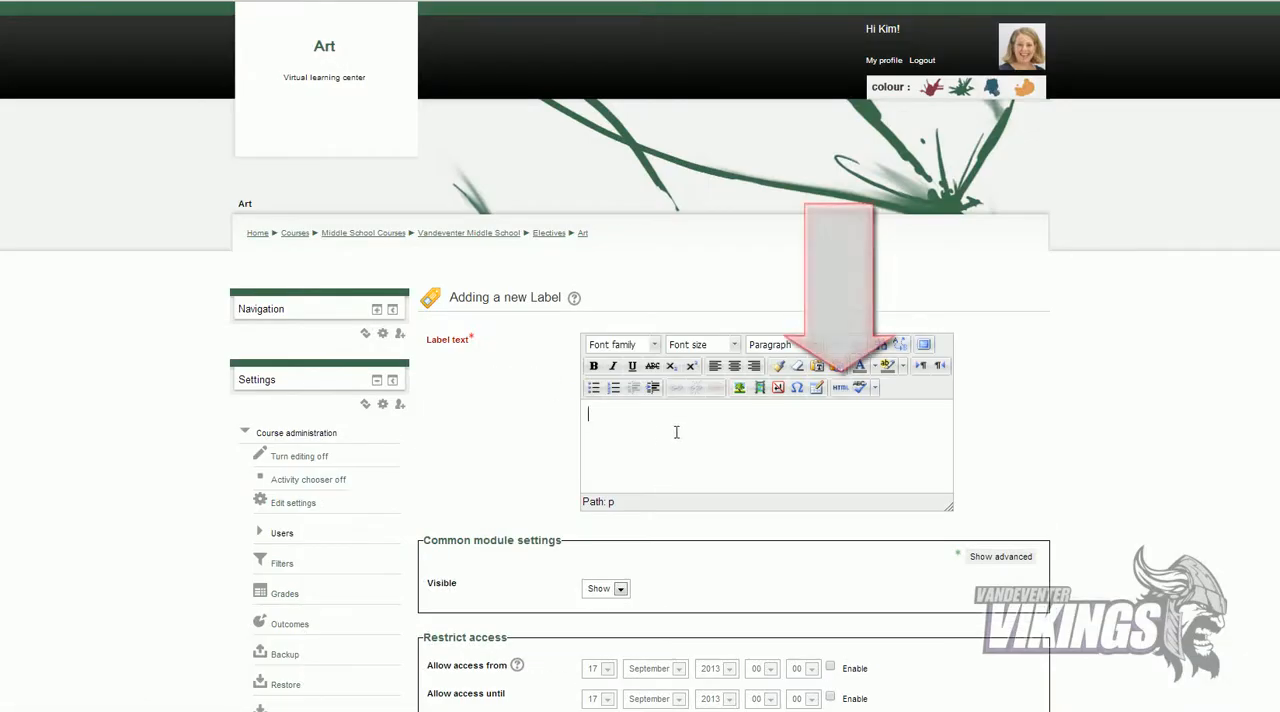
# Step: Paste the calendar's embed code into the new label's HTML source, update it, and save the label back to the course
pyautogui.click(842, 387)
pyautogui.hotkey('ctrl', 'v')
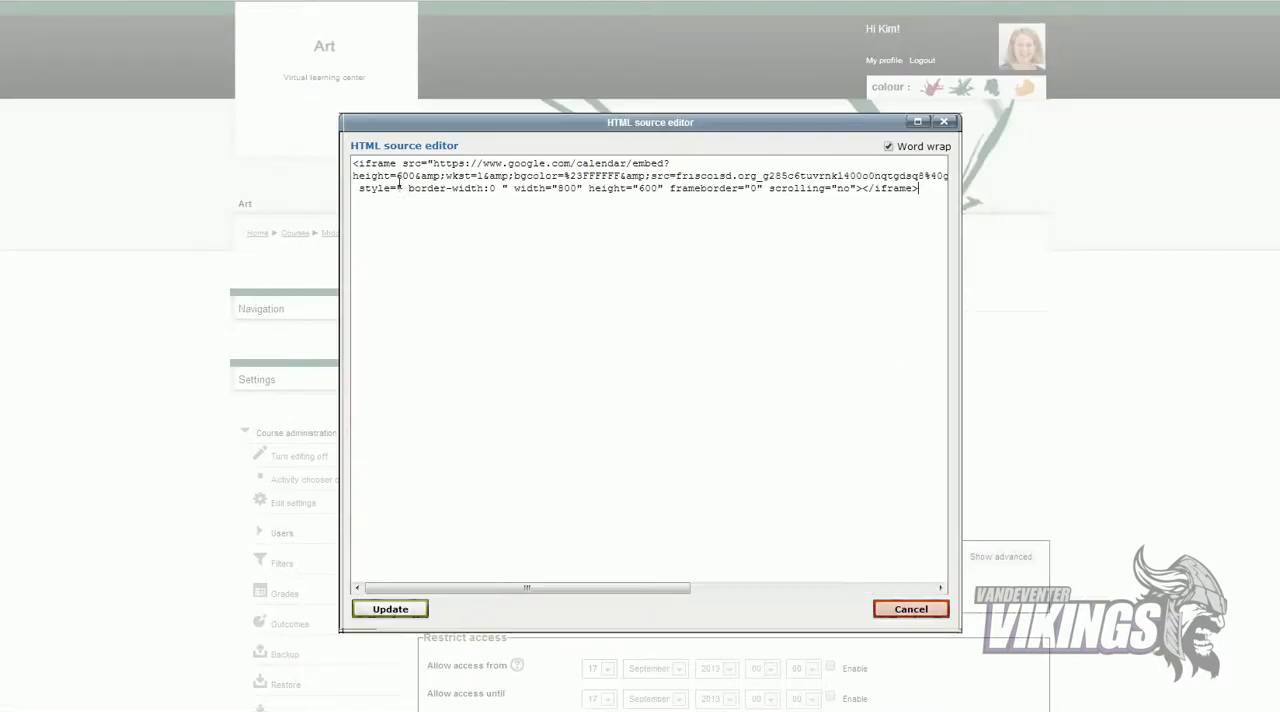
pyautogui.click(389, 610)
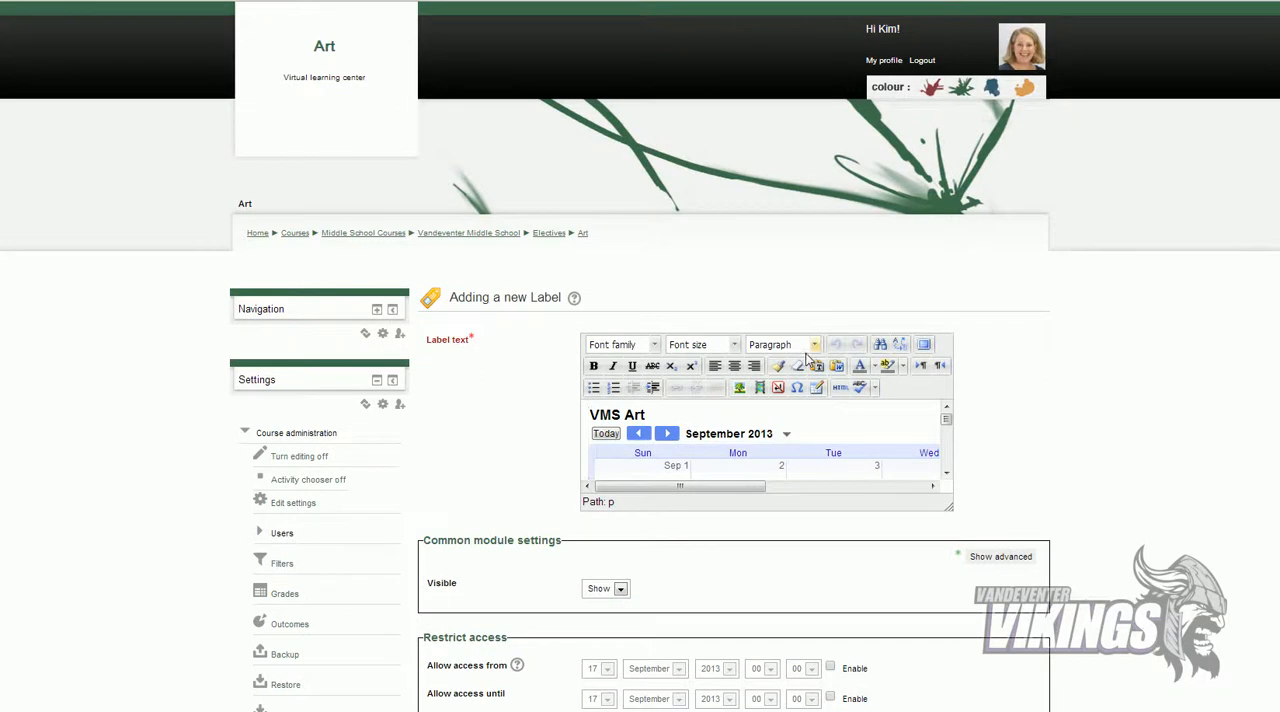
pyautogui.scroll(-1, 808, 357)
pyautogui.scroll(-5, 935, 576)
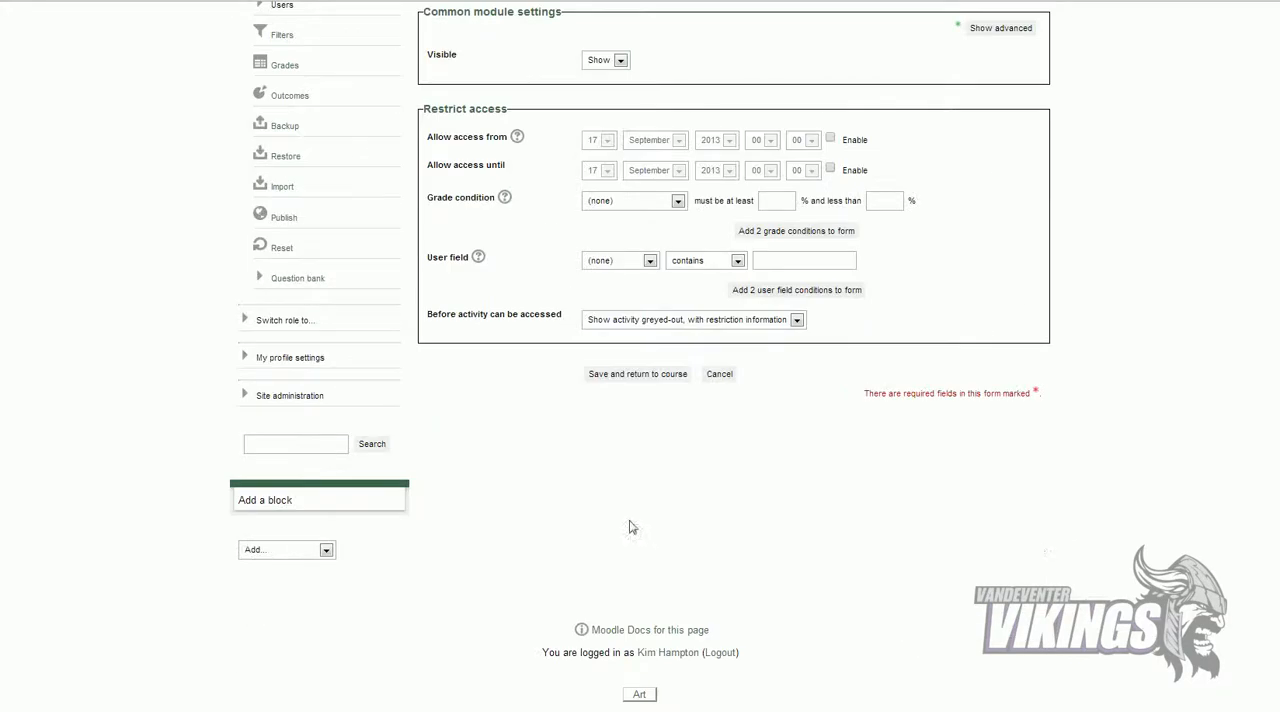
pyautogui.click(668, 381)
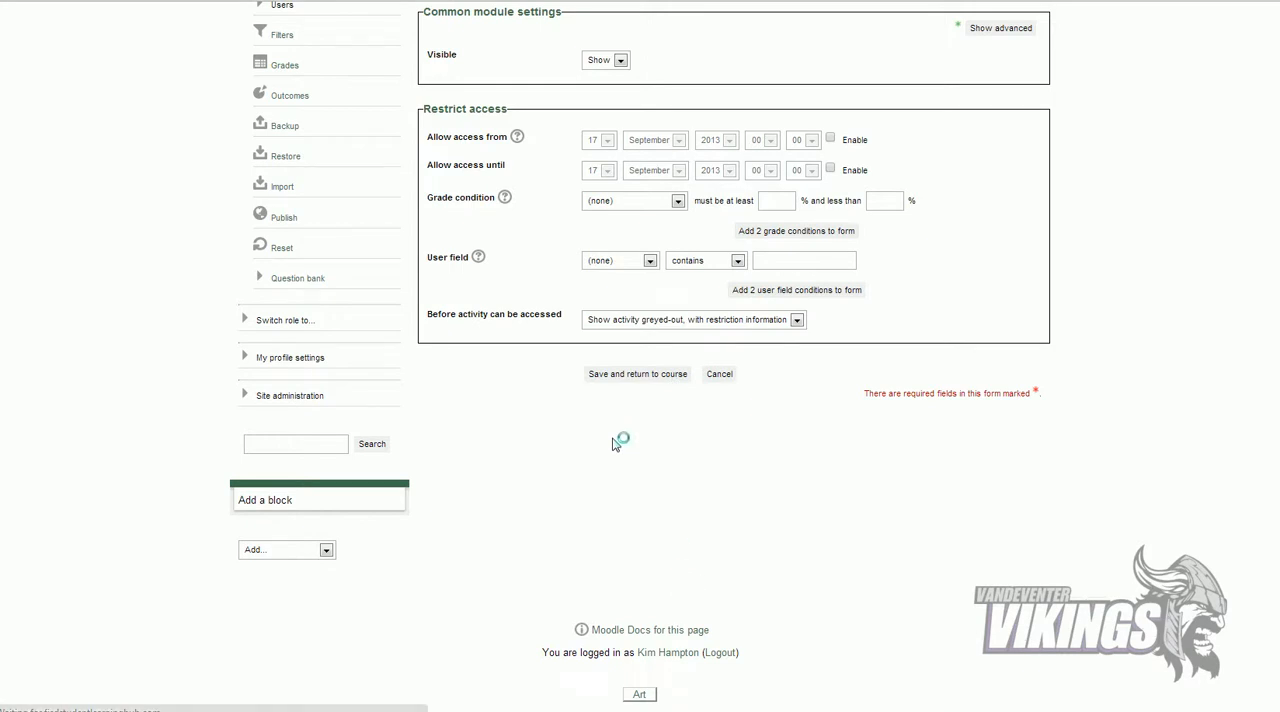
# Step: Reload the Art course page and examine the embedded VMS Art calendar across its full width
pyautogui.scroll(3, 612, 446)
pyautogui.scroll(-5, 618, 477)
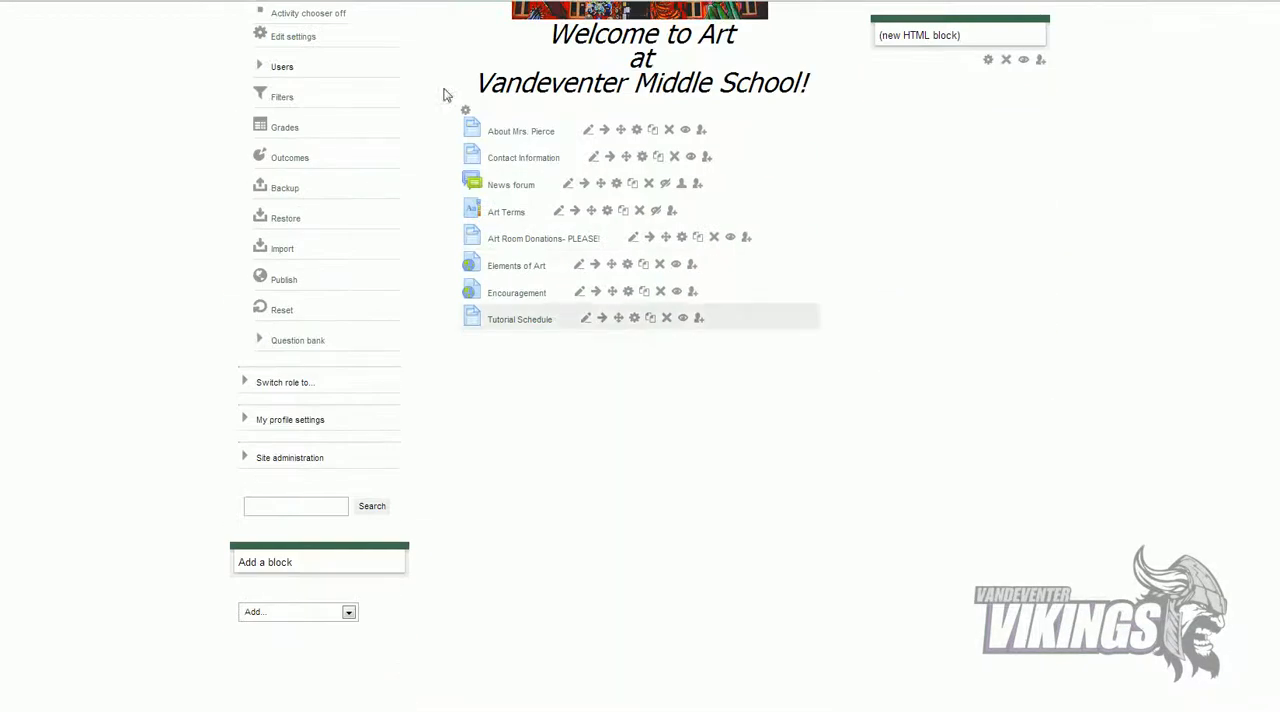
pyautogui.press('F5')
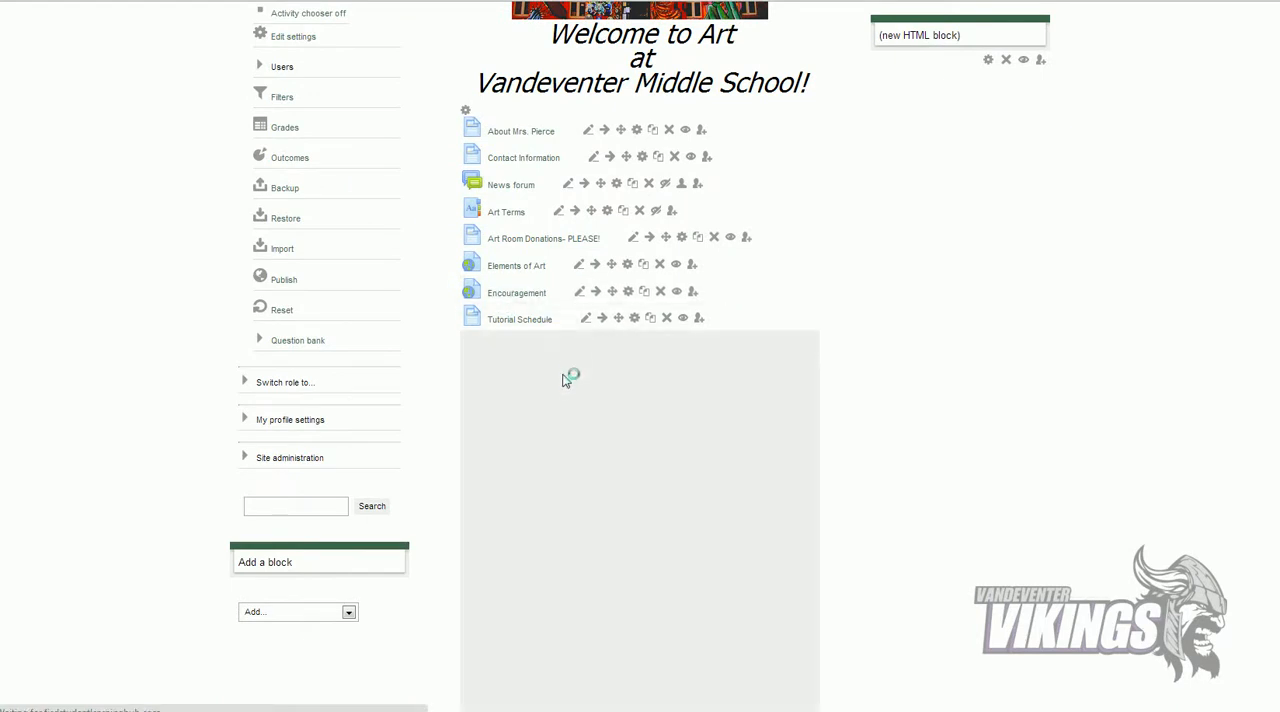
pyautogui.scroll(-5, 563, 418)
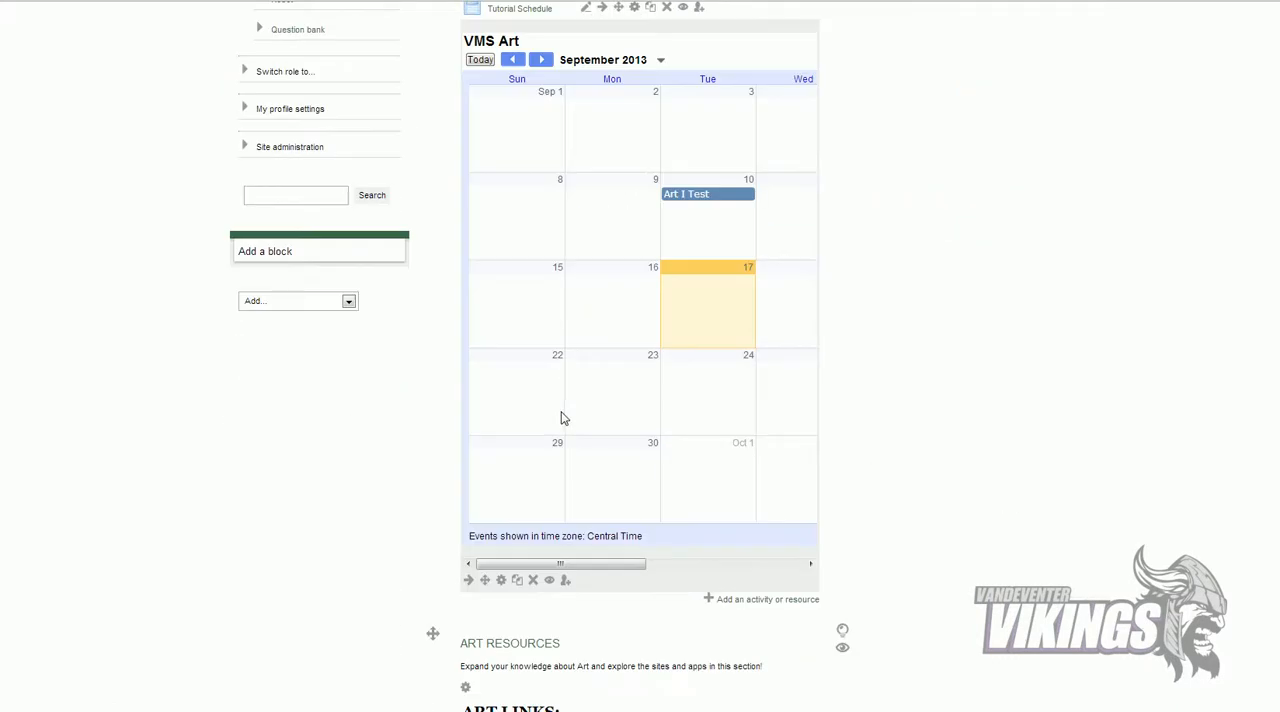
pyautogui.moveTo(560, 564); pyautogui.dragTo(609, 568)
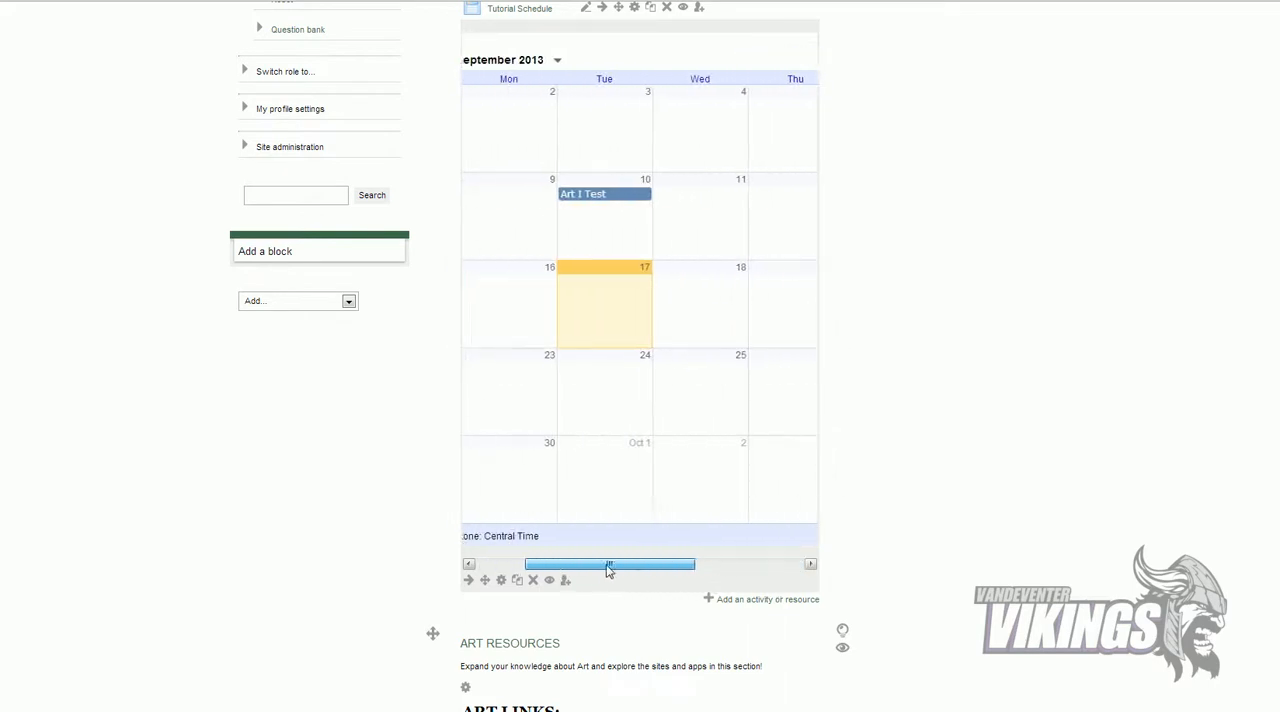
pyautogui.scroll(1, 660, 334)
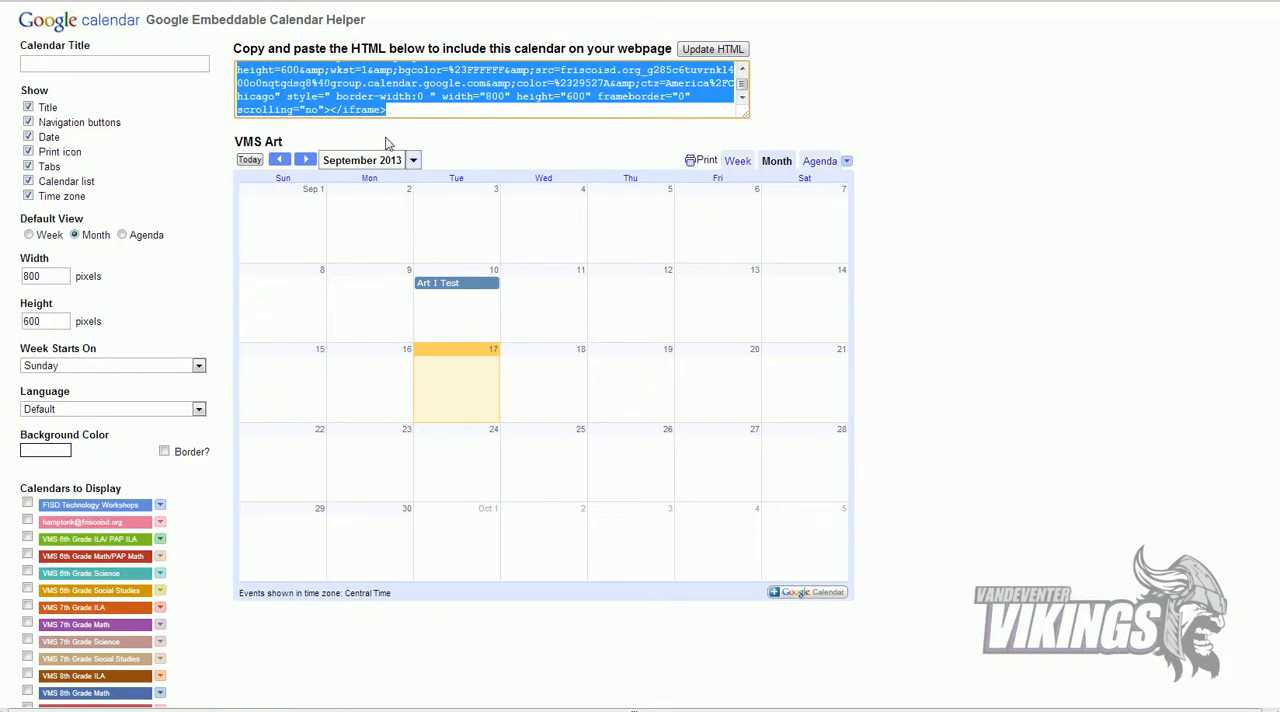
# Step: Switch to the Google Embeddable Calendar Helper and set the calendar's width to 300 pixels
pyautogui.doubleClick(43, 277)
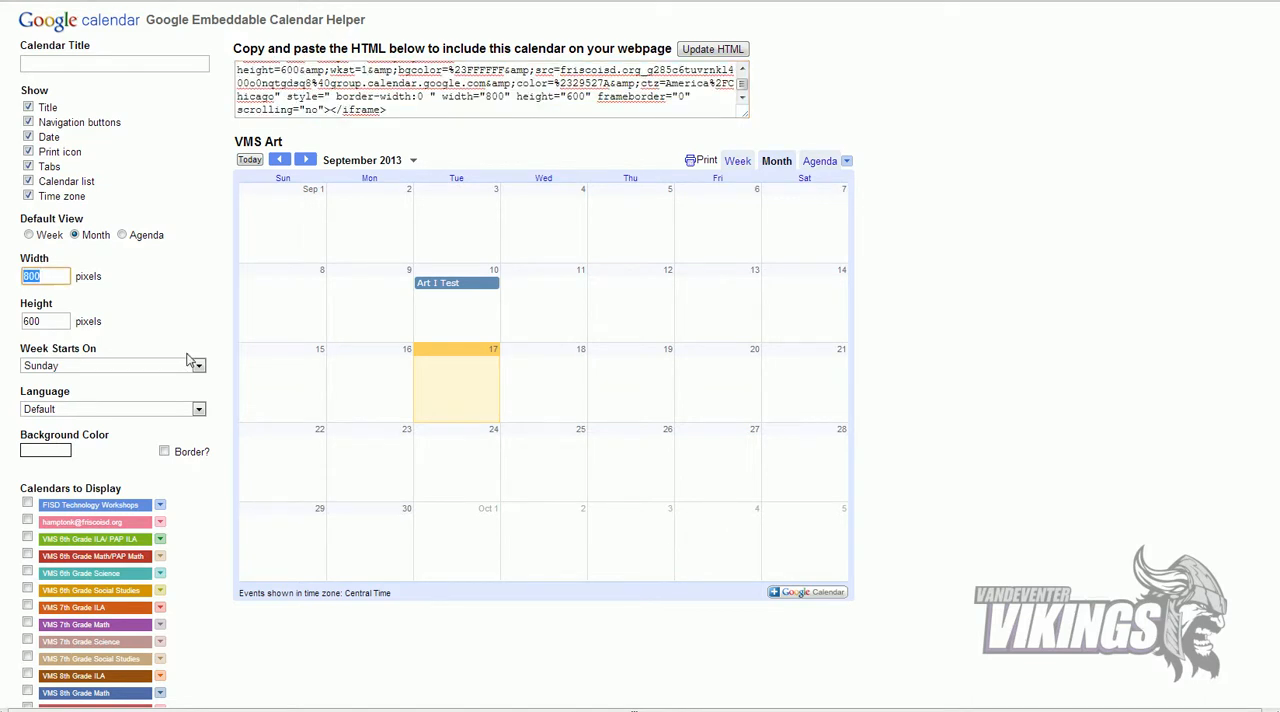
pyautogui.write('3')
pyautogui.click(60, 321)
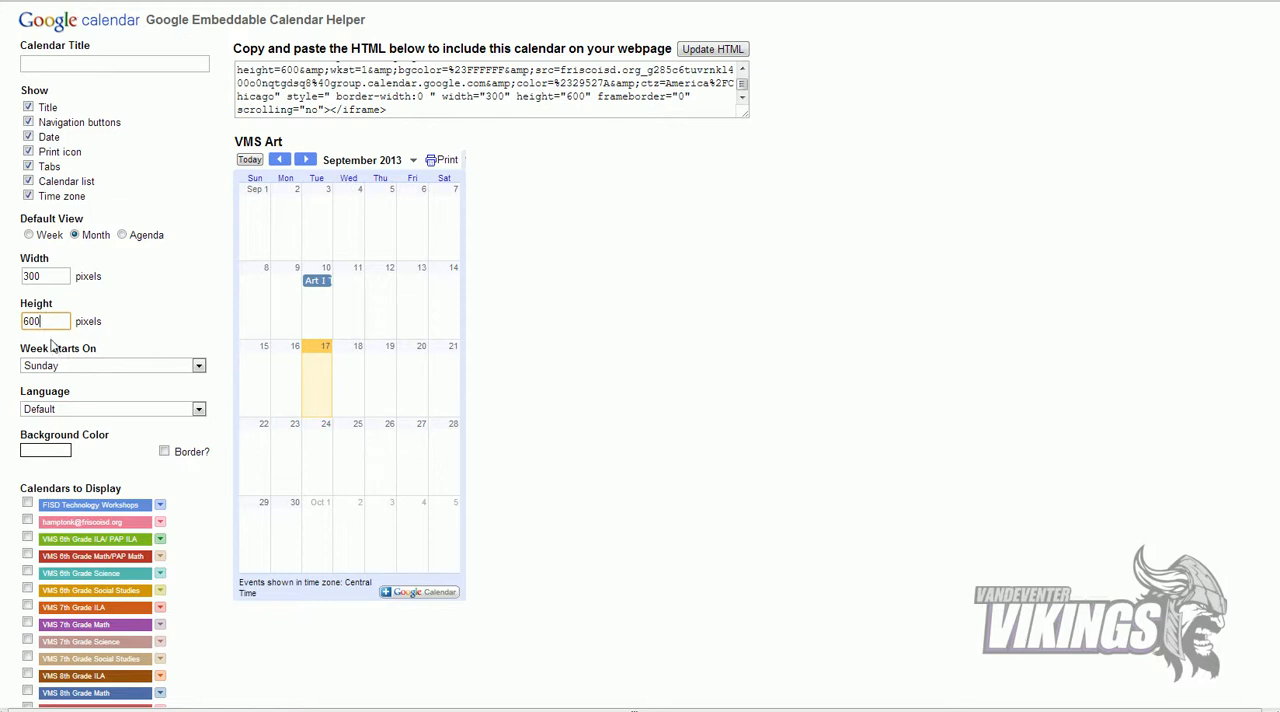
# Step: Set the embedded calendar's width to 400 pixels, update the HTML, and select the entire new embed code
pyautogui.doubleClick(45, 276)
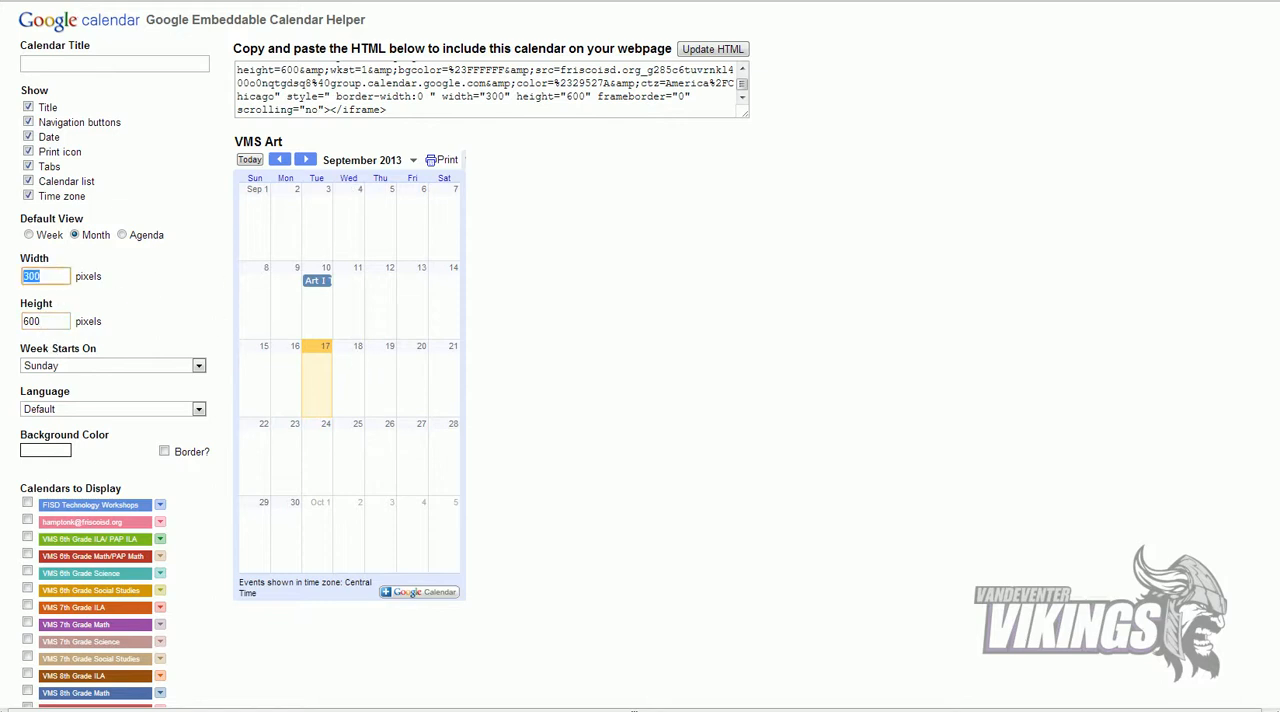
pyautogui.write('40')
pyautogui.click(50, 321)
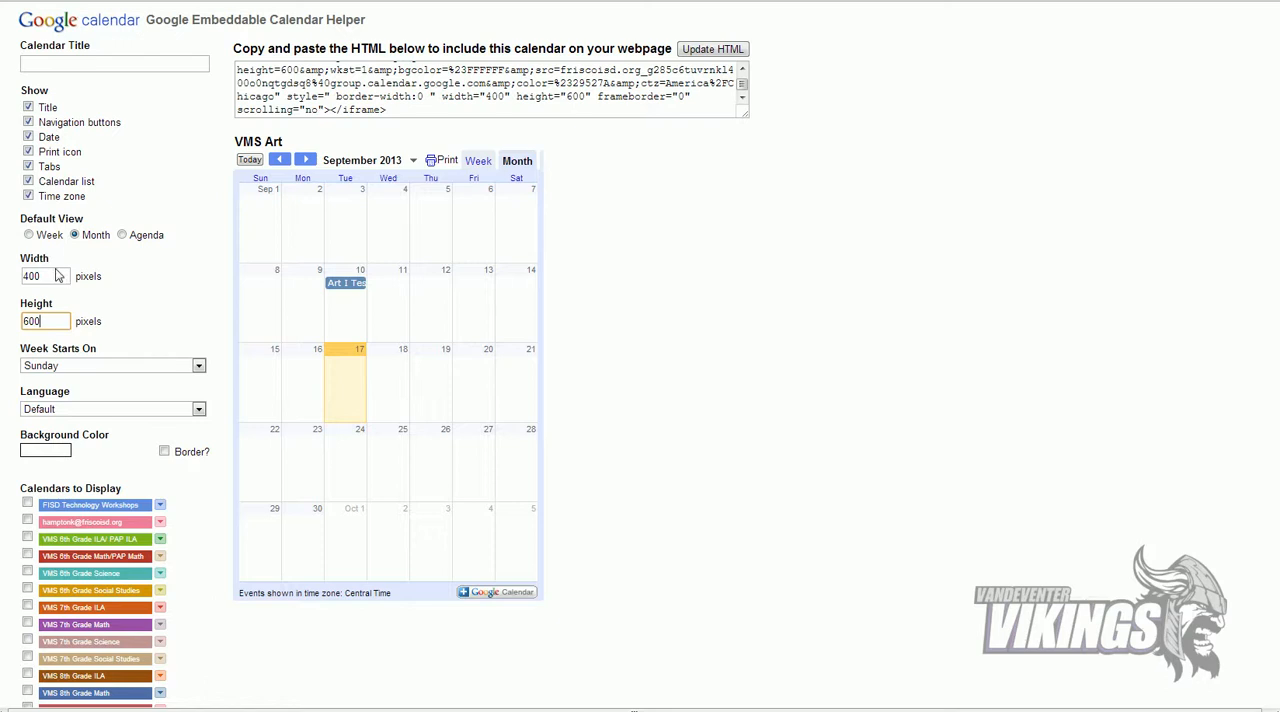
pyautogui.click(714, 52)
pyautogui.moveTo(395, 112); pyautogui.dragTo(202, 46)
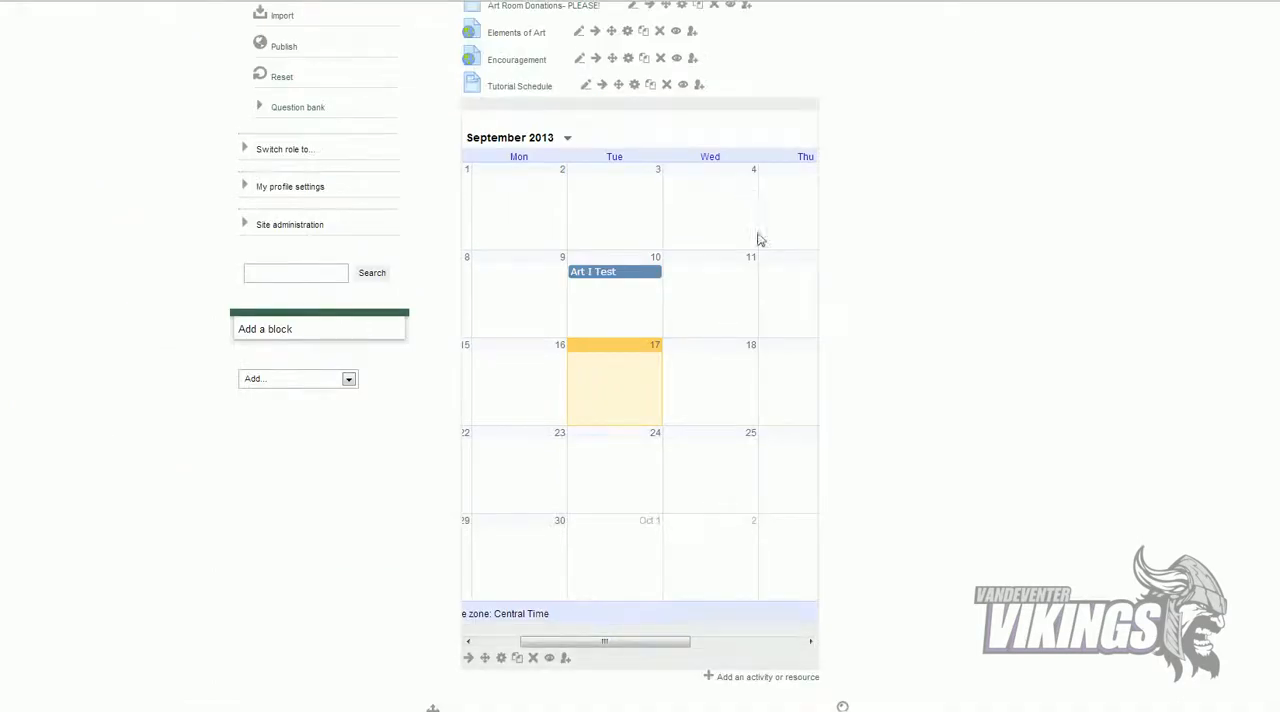
pyautogui.scroll(5, 746, 209)
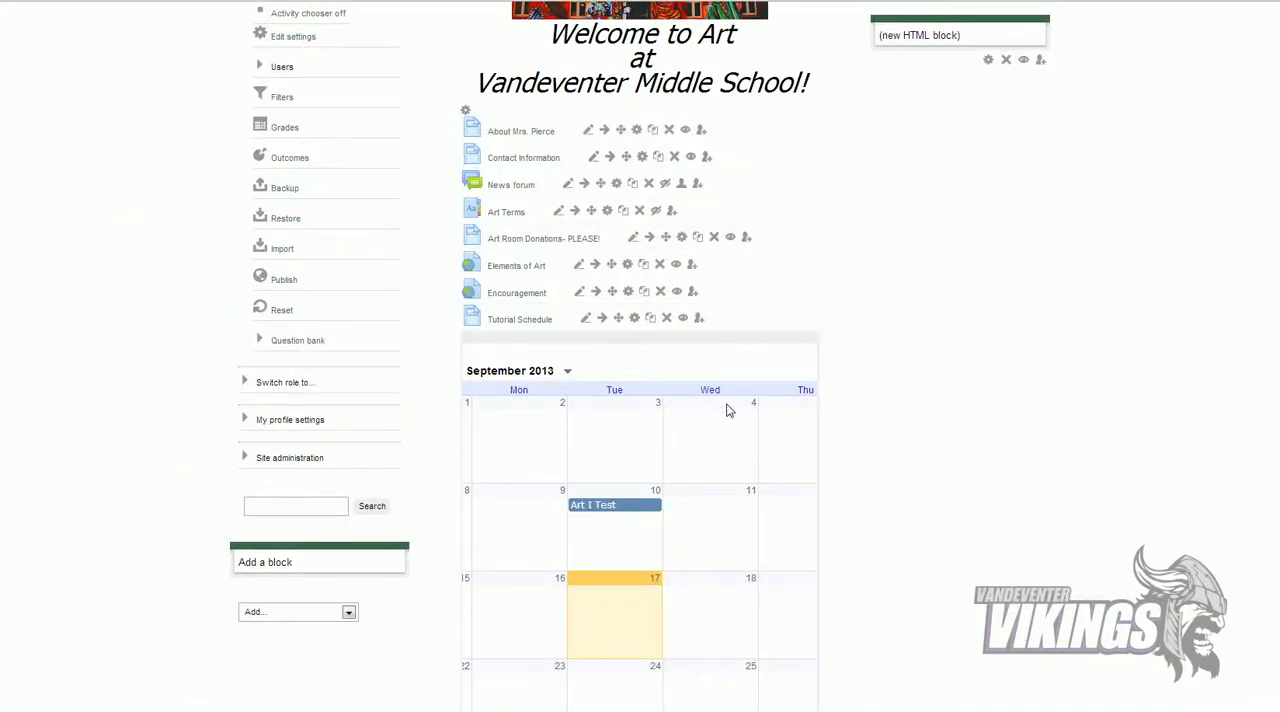
pyautogui.scroll(3, 727, 410)
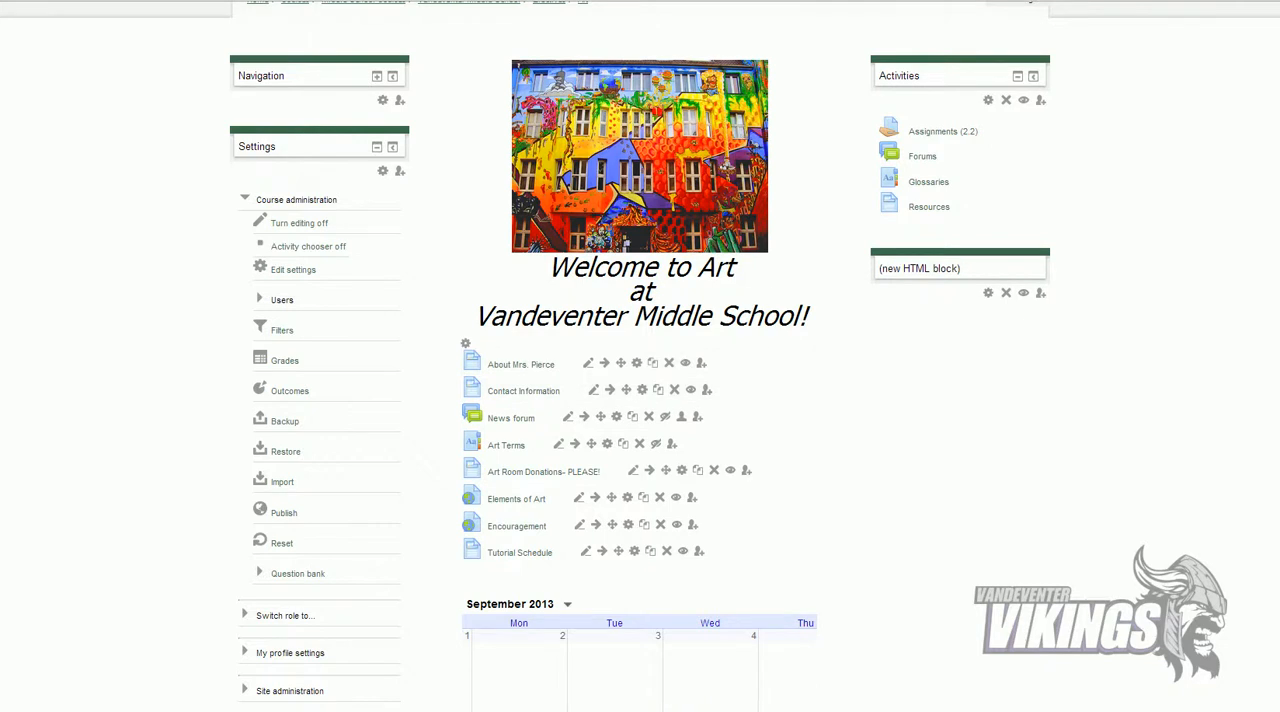
pyautogui.scroll(-1, 680, 445)
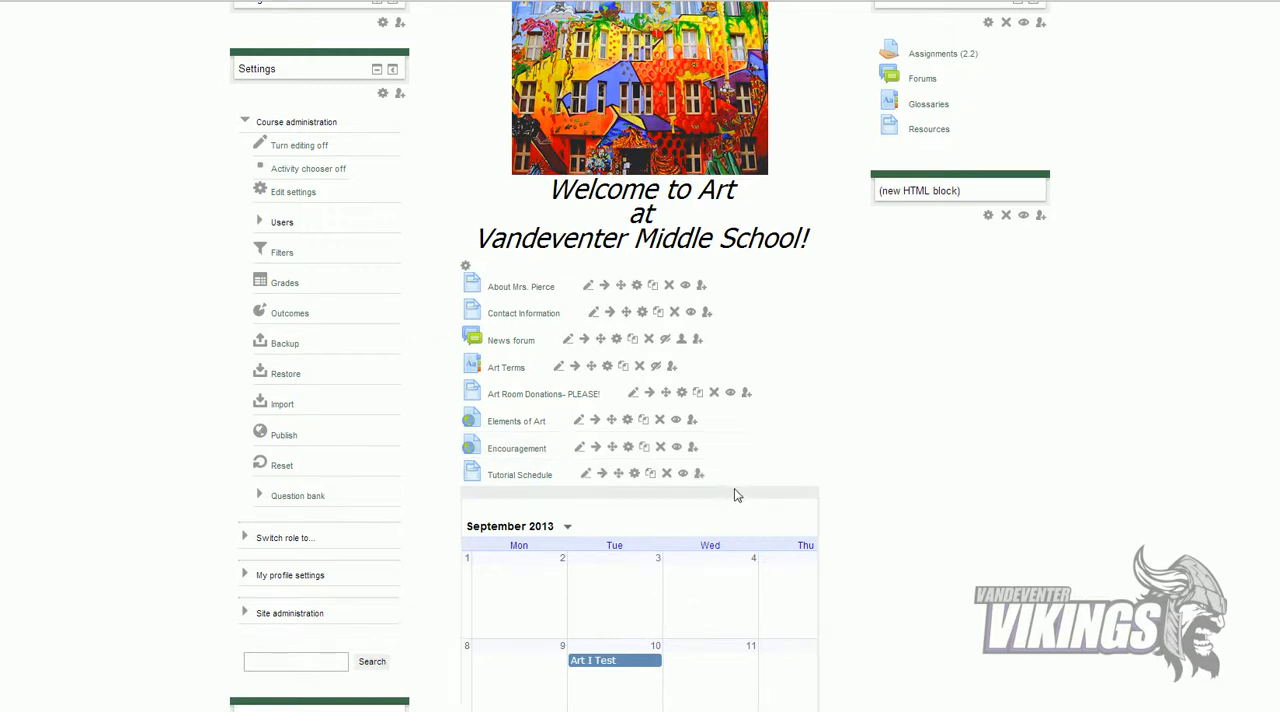
pyautogui.scroll(-3, 734, 491)
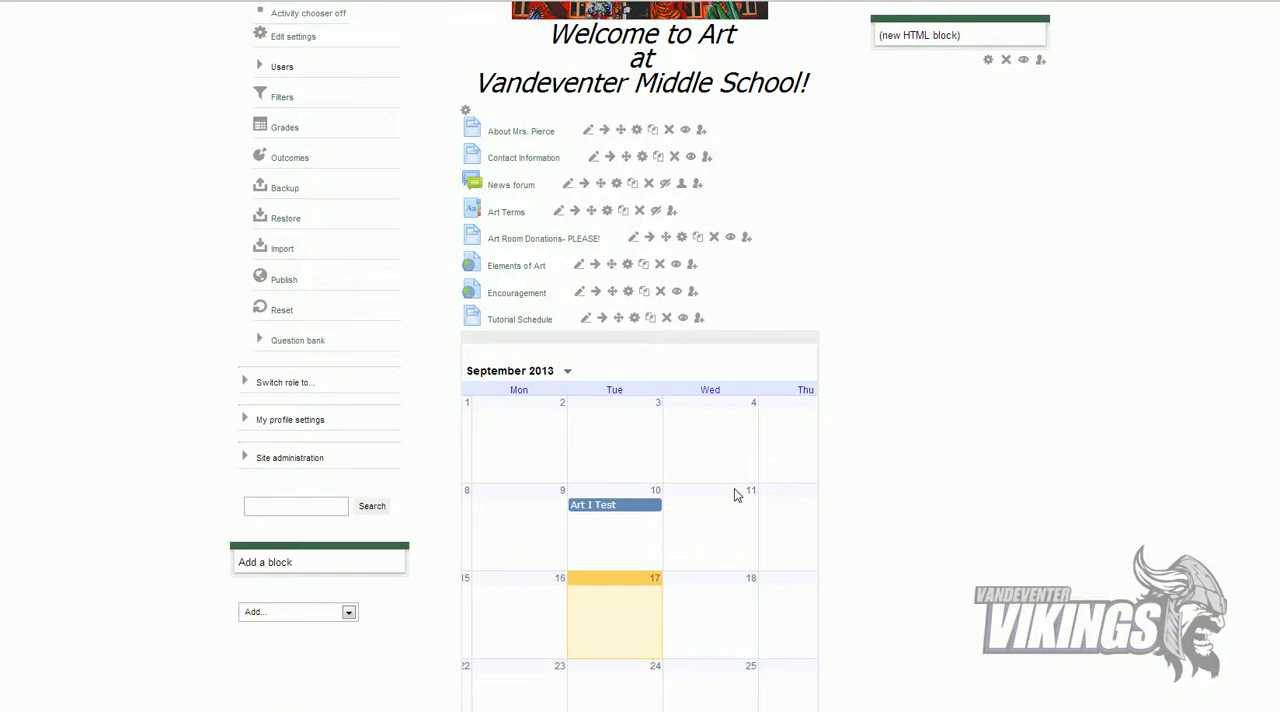
pyautogui.scroll(4, 736, 494)
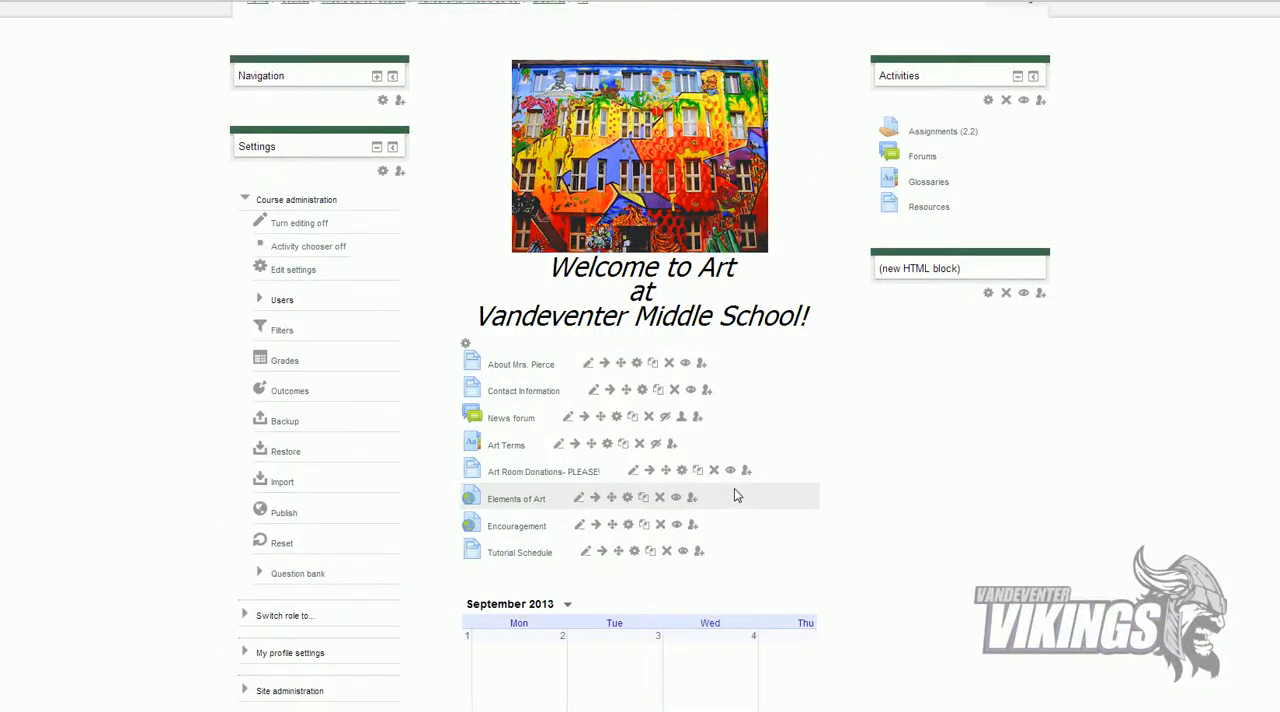